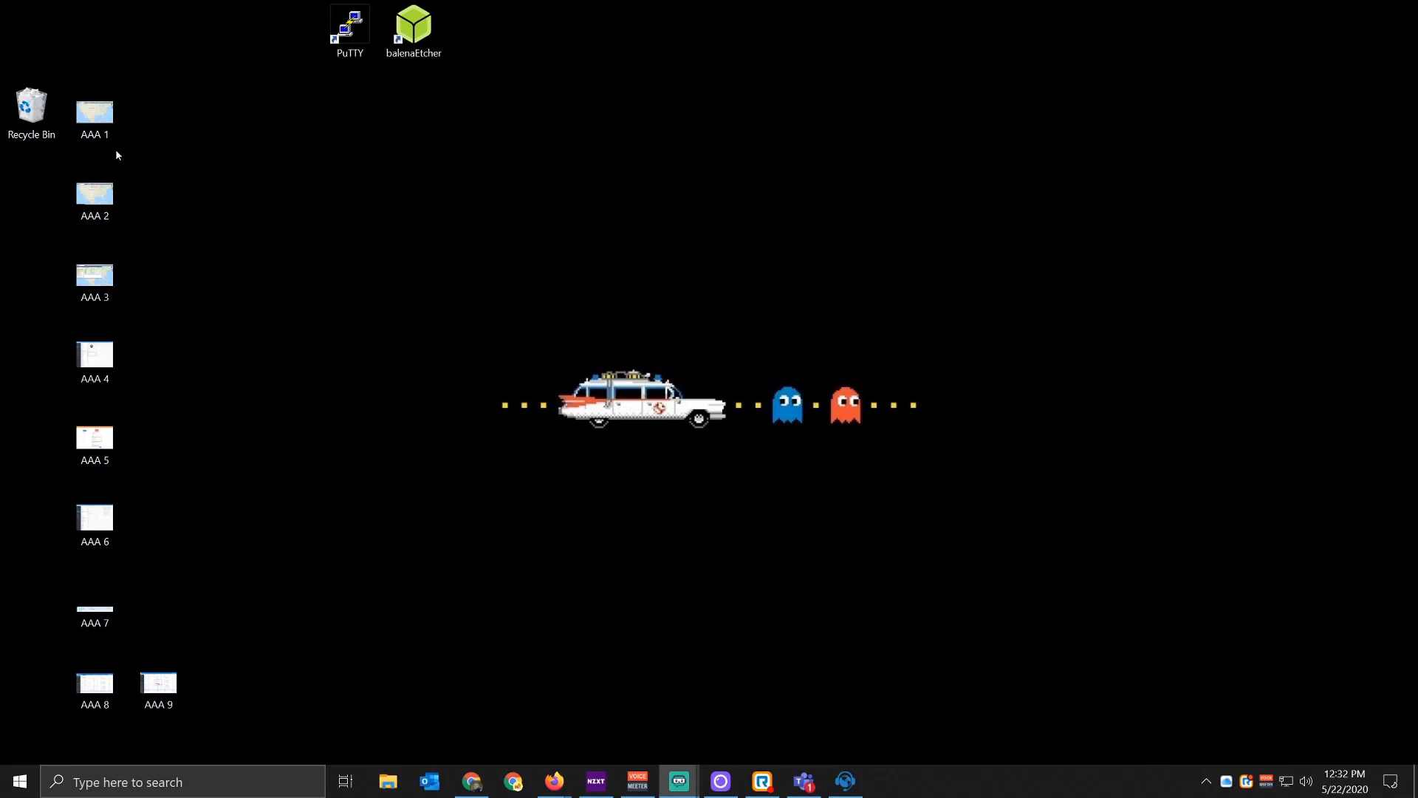
Step: Open AAA 1.png in Photos and advance to AAA 3.png, which shows facilities and drivers
double_click(96, 129)
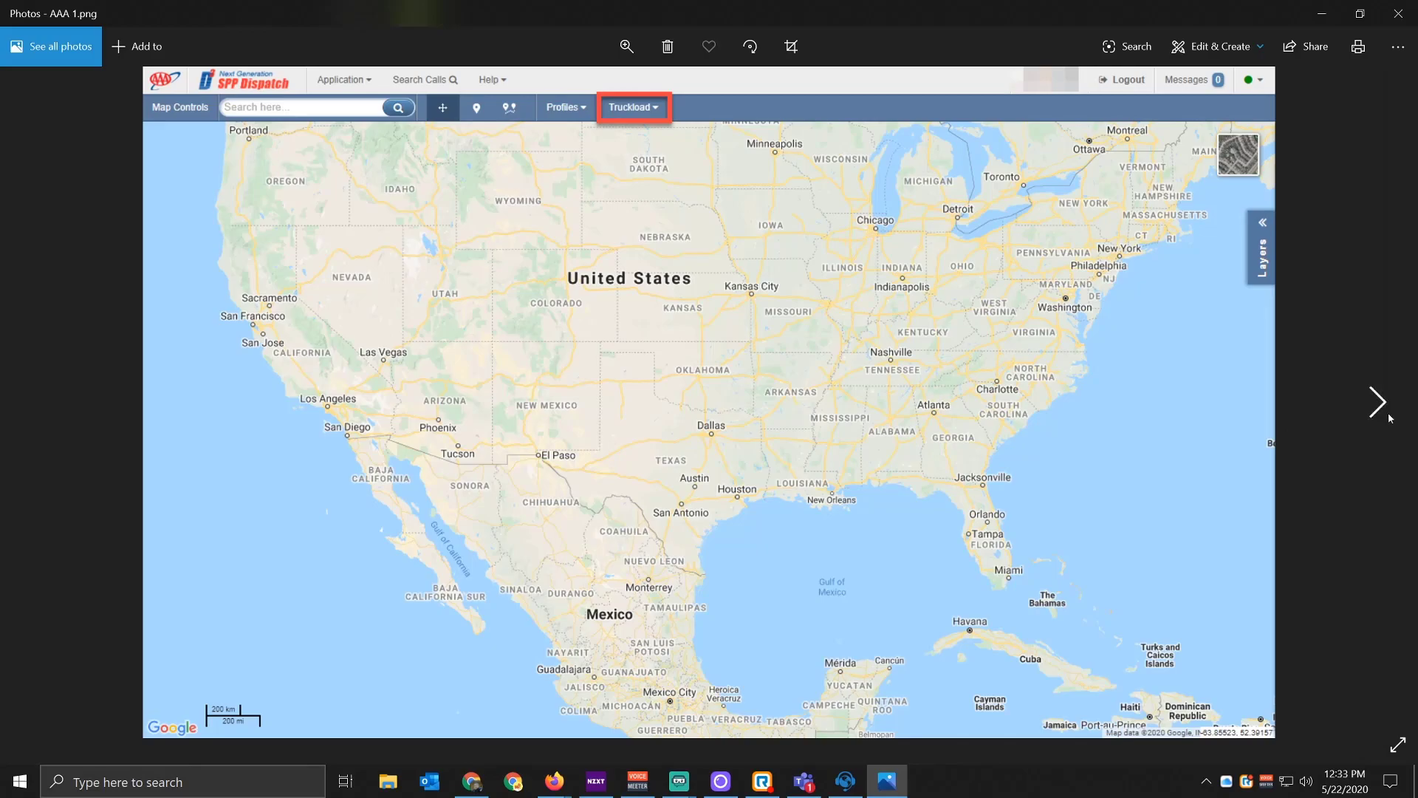
left_click(1387, 416)
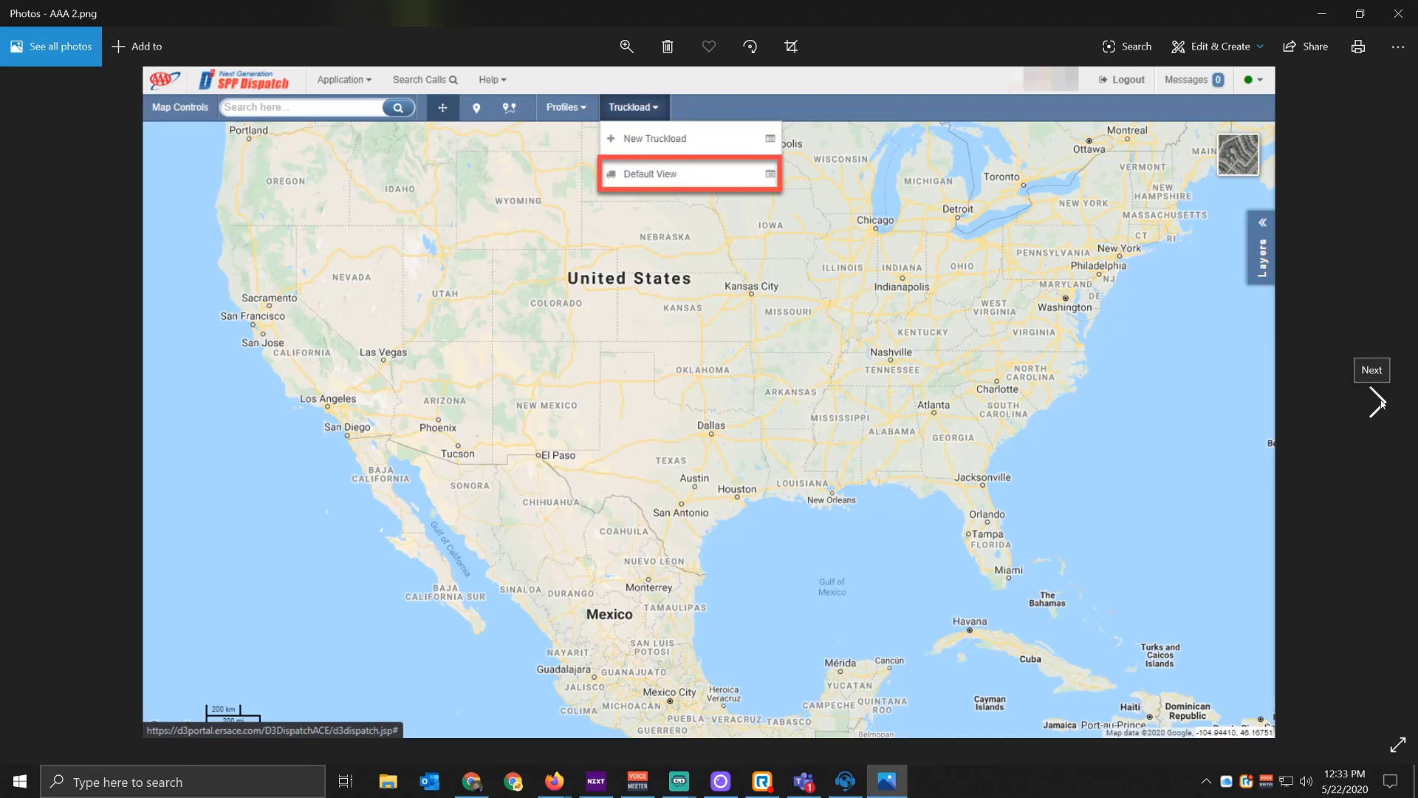
left_click(1379, 403)
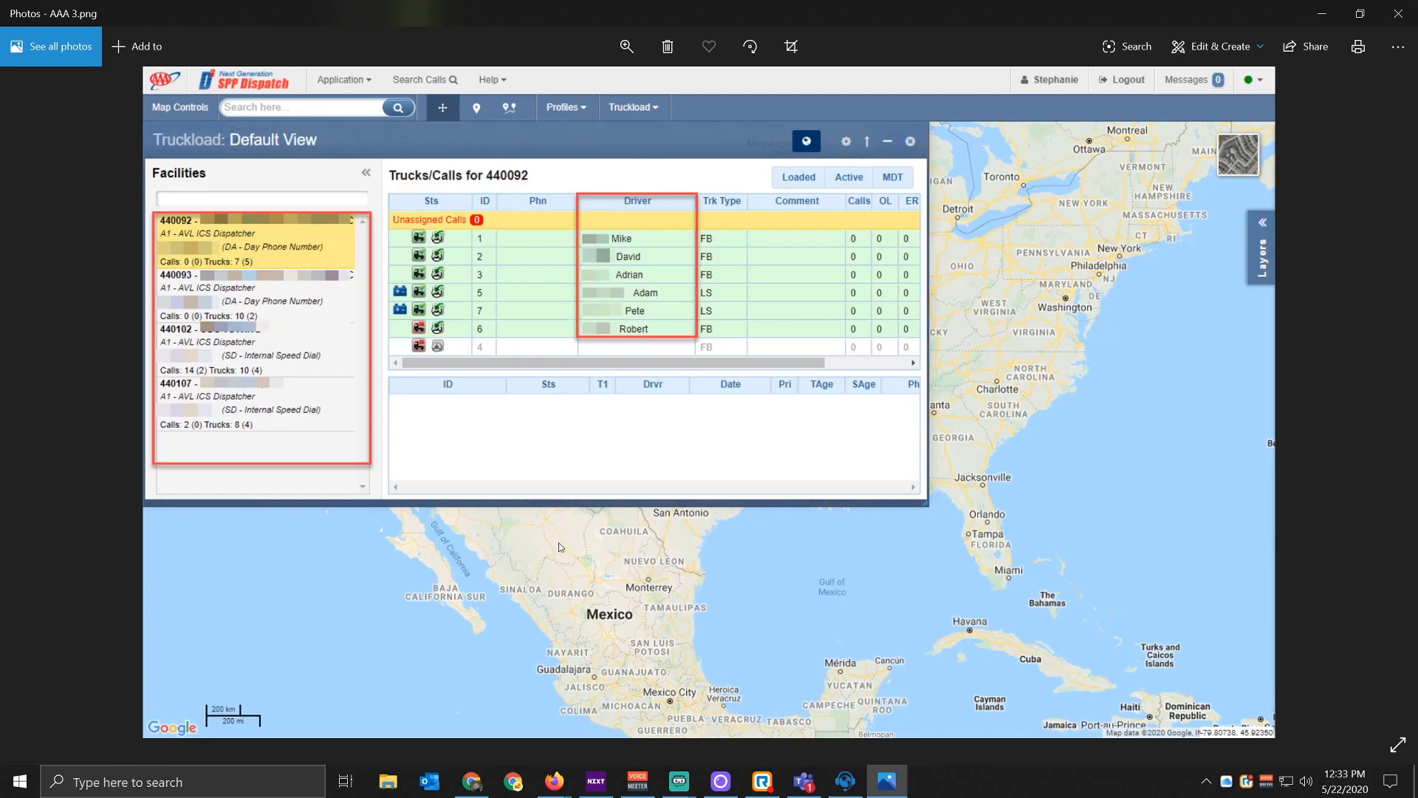
Step: Open driver 21's record on the Dispatch Anywhere Settings Drivers page
mouse_move(554, 781)
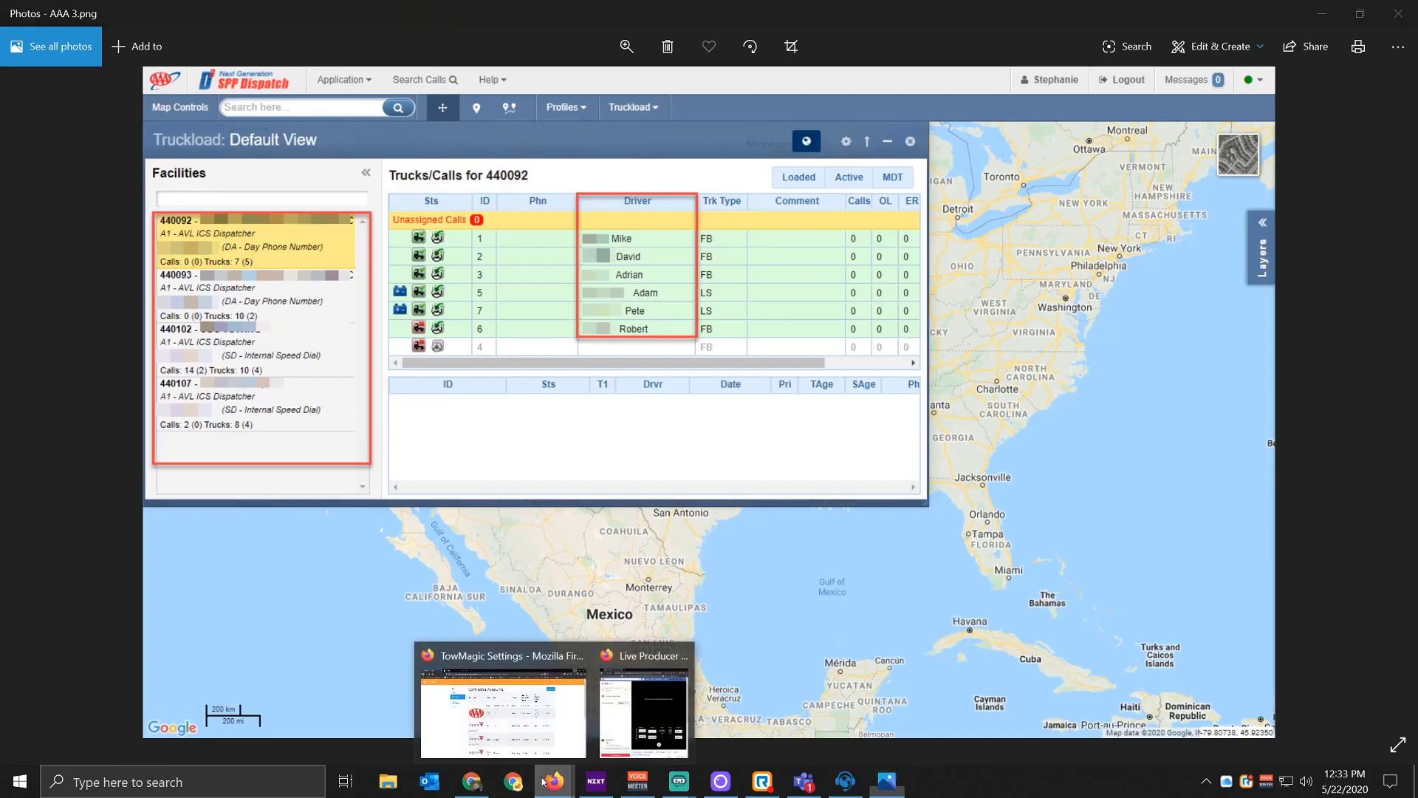
left_click(547, 658)
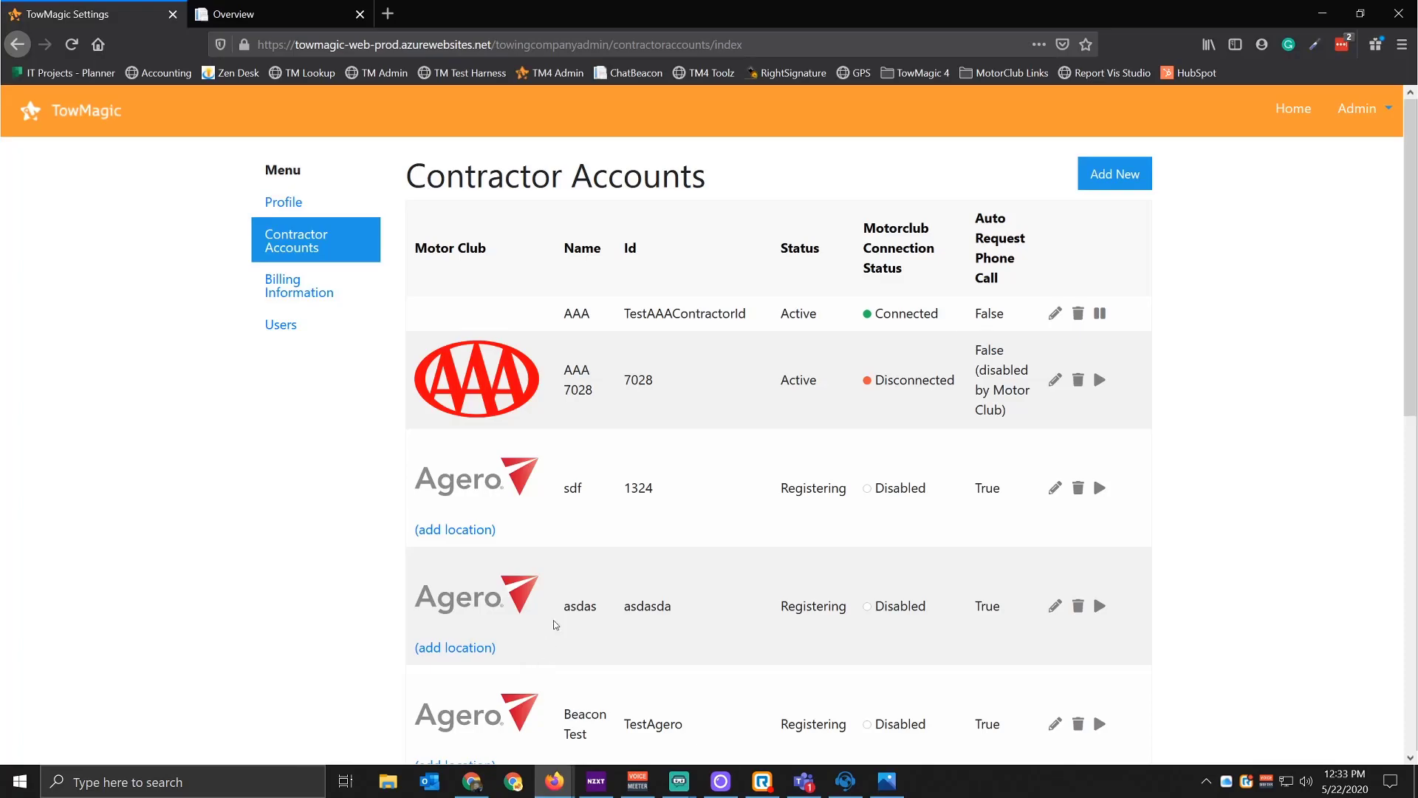
left_click(282, 25)
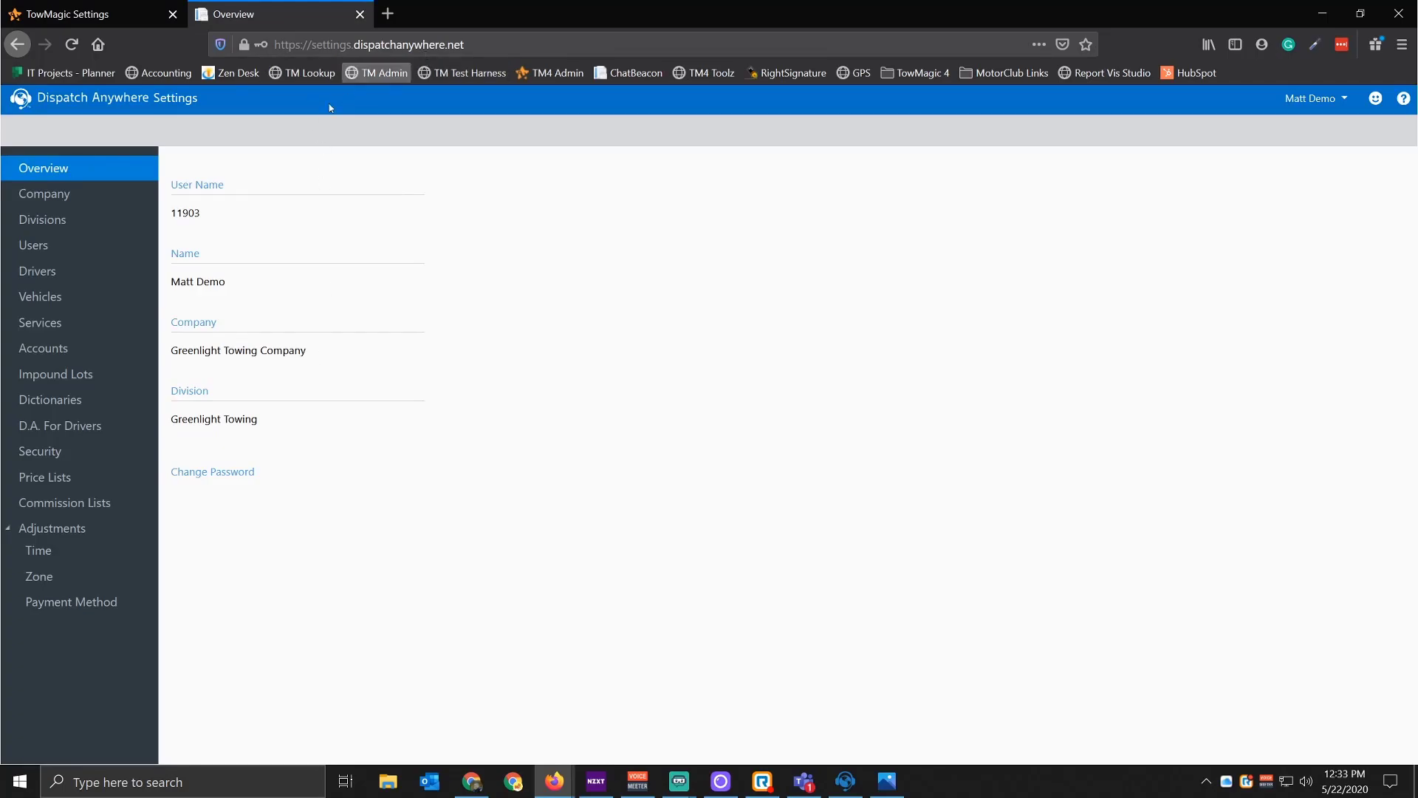
left_click(61, 283)
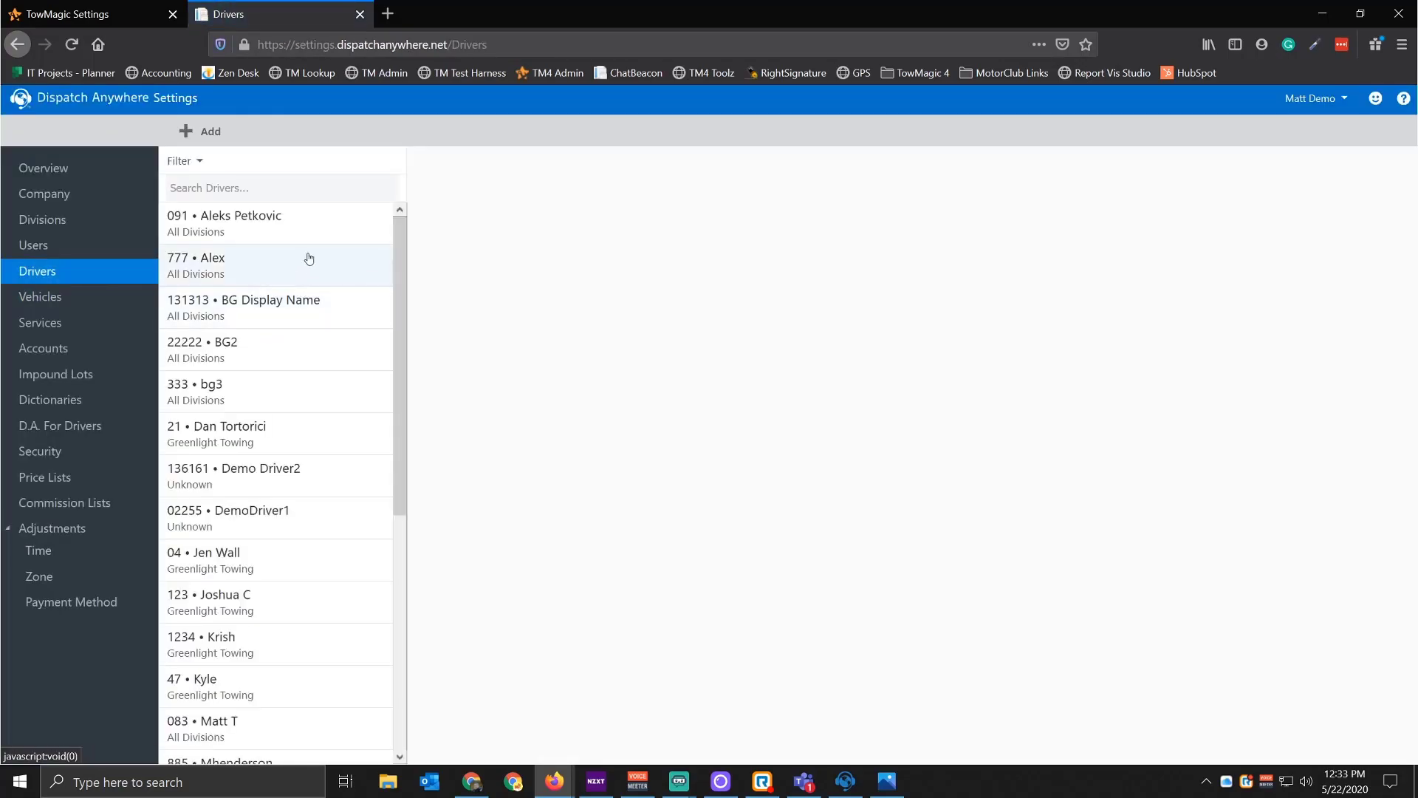
left_click(261, 437)
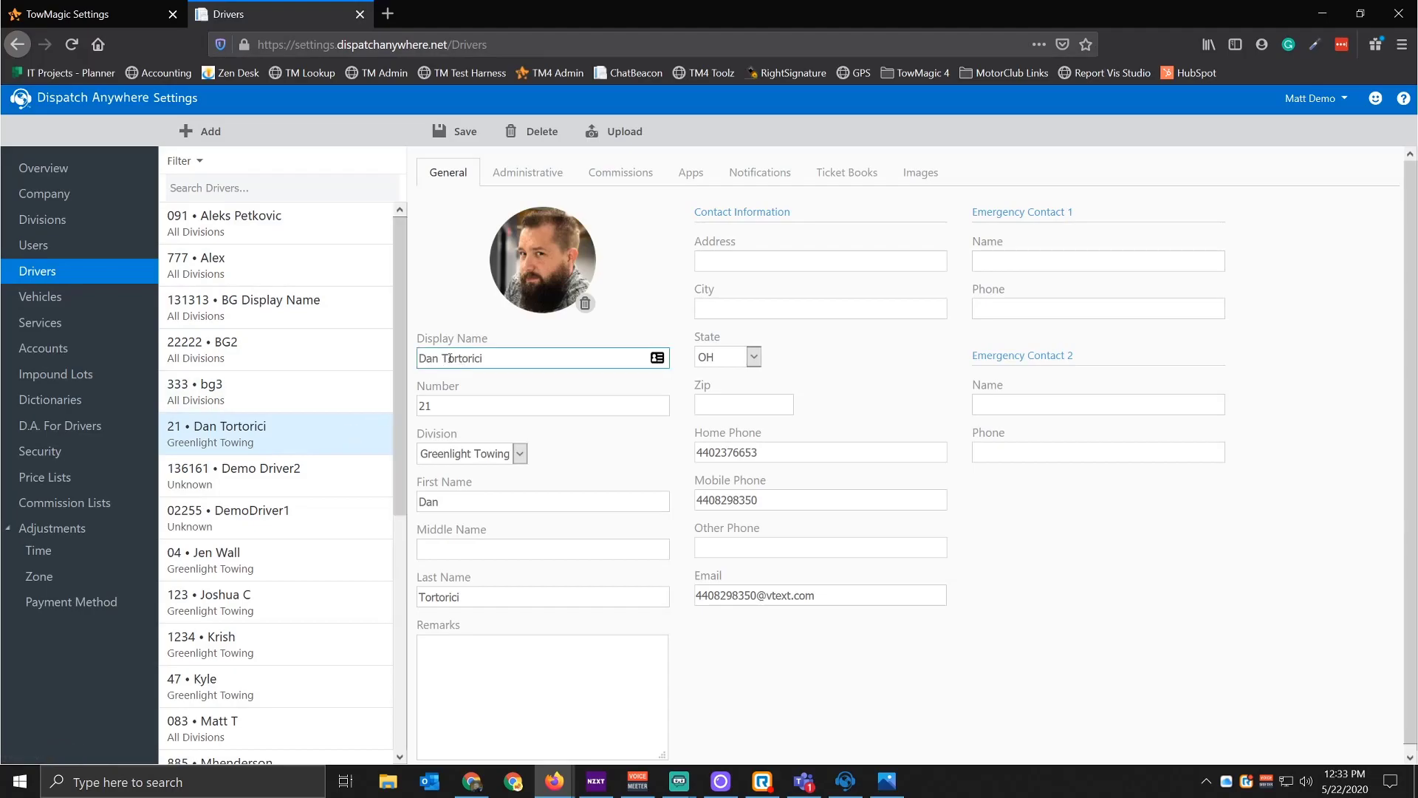
Step: Compare driver 21's first and last names with the AAA 3 screenshot, then minimize Firefox
left_click(457, 597)
left_click(473, 502)
left_click(470, 594)
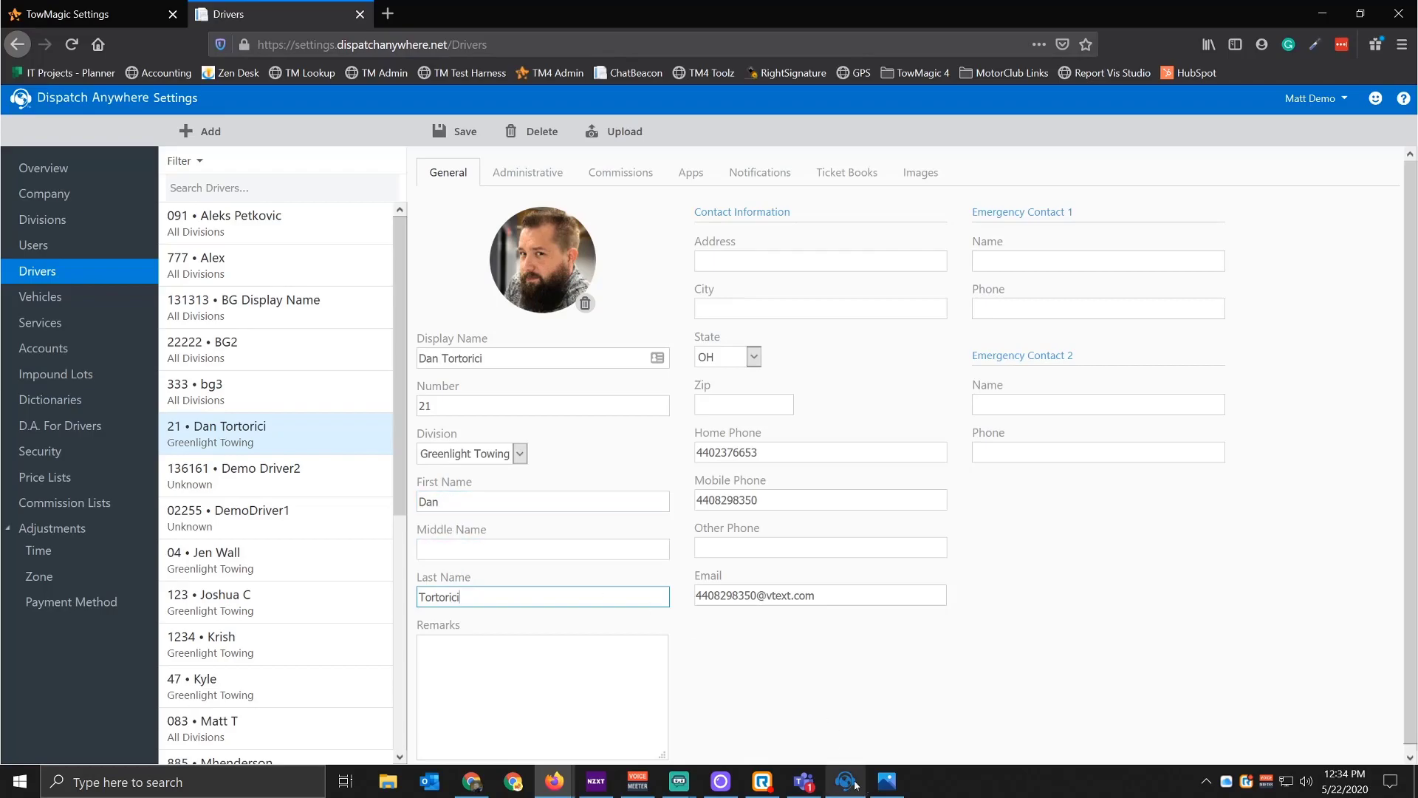
left_click(887, 781)
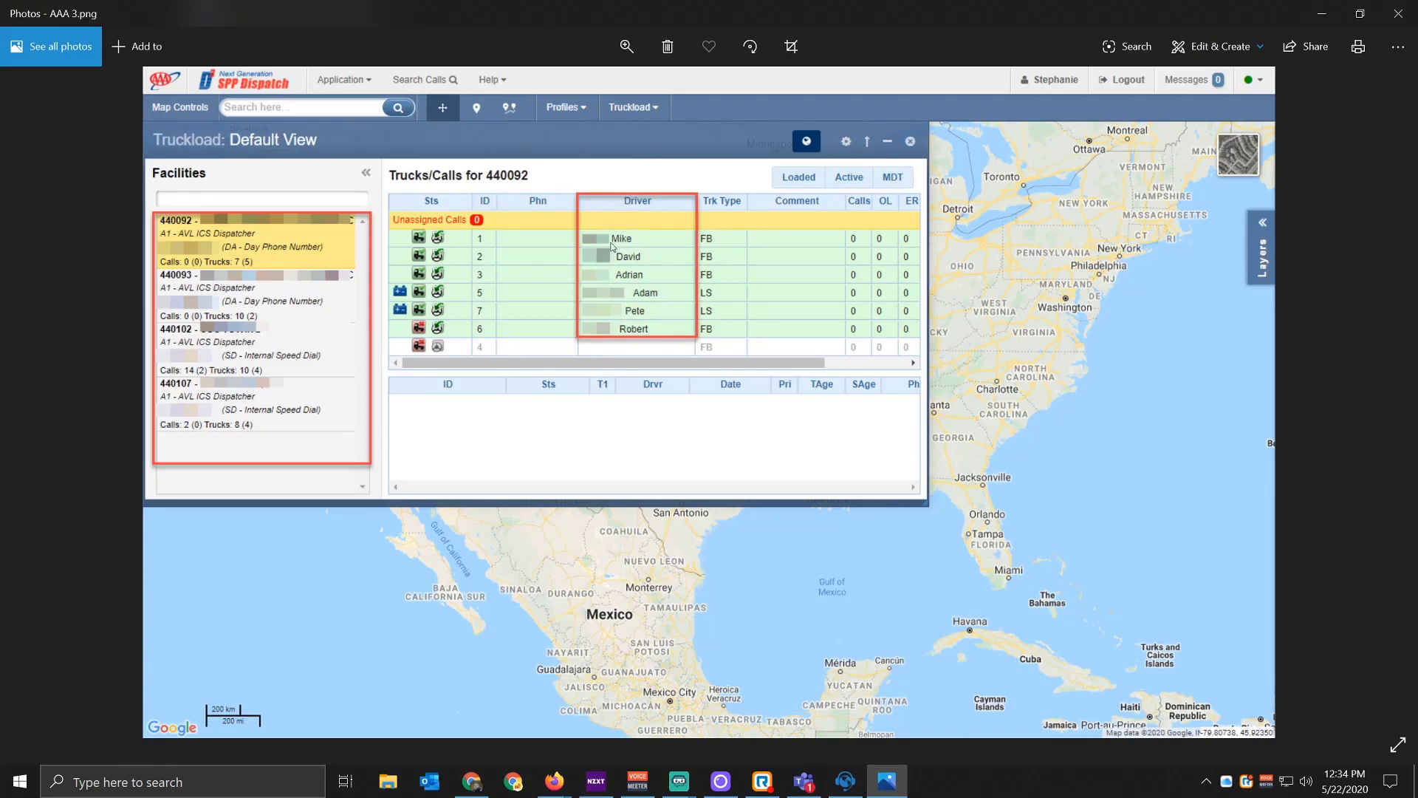
left_click(1314, 10)
left_click(471, 597)
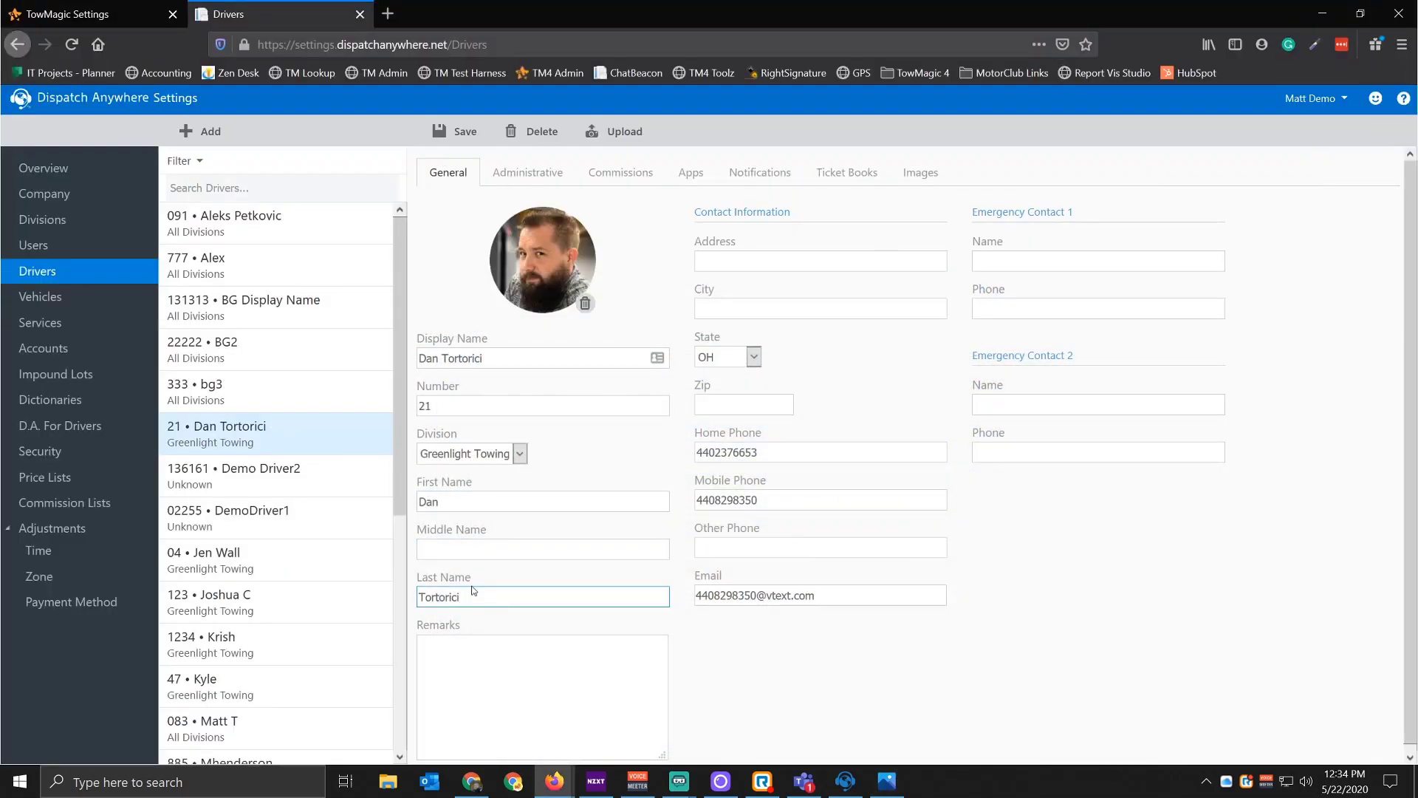
left_click(461, 502)
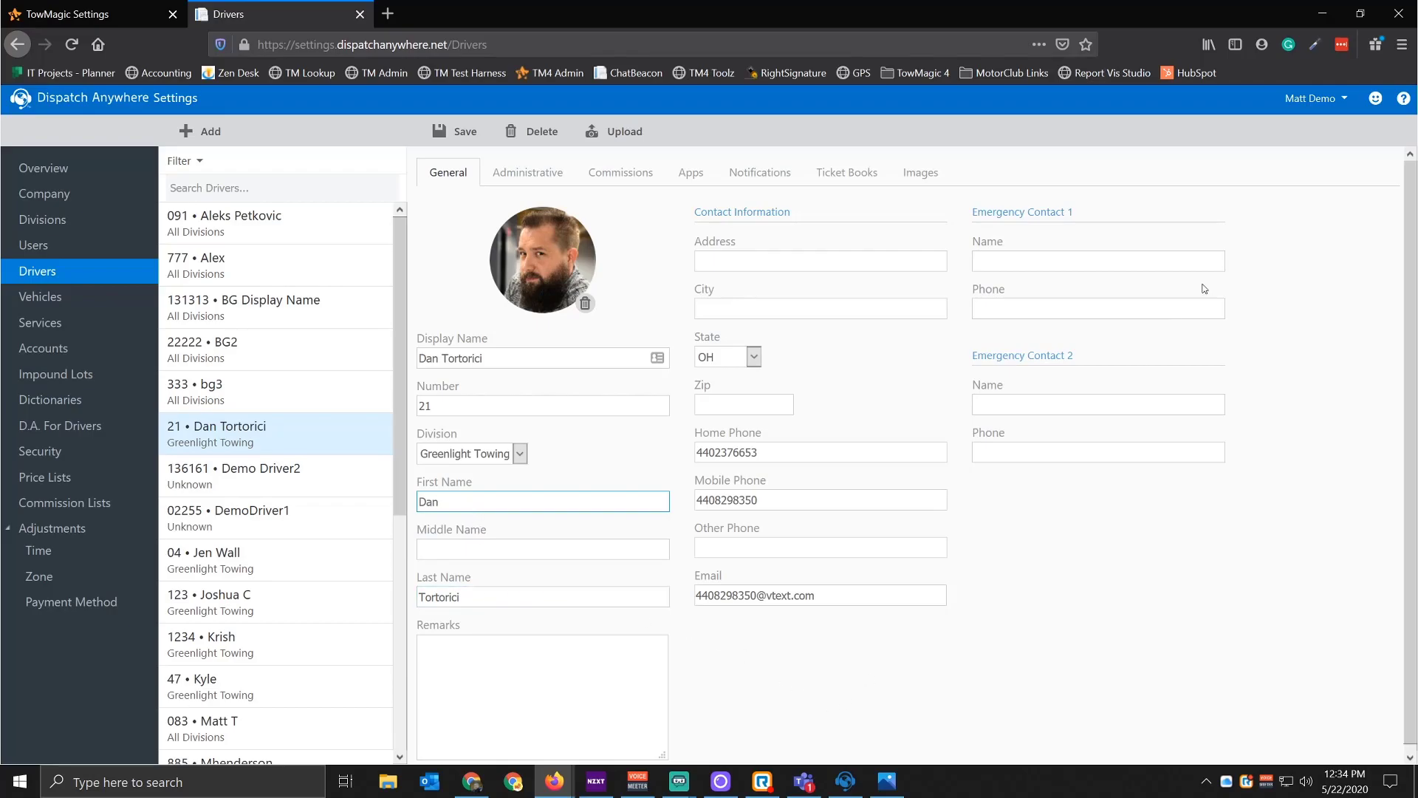
left_click(1324, 14)
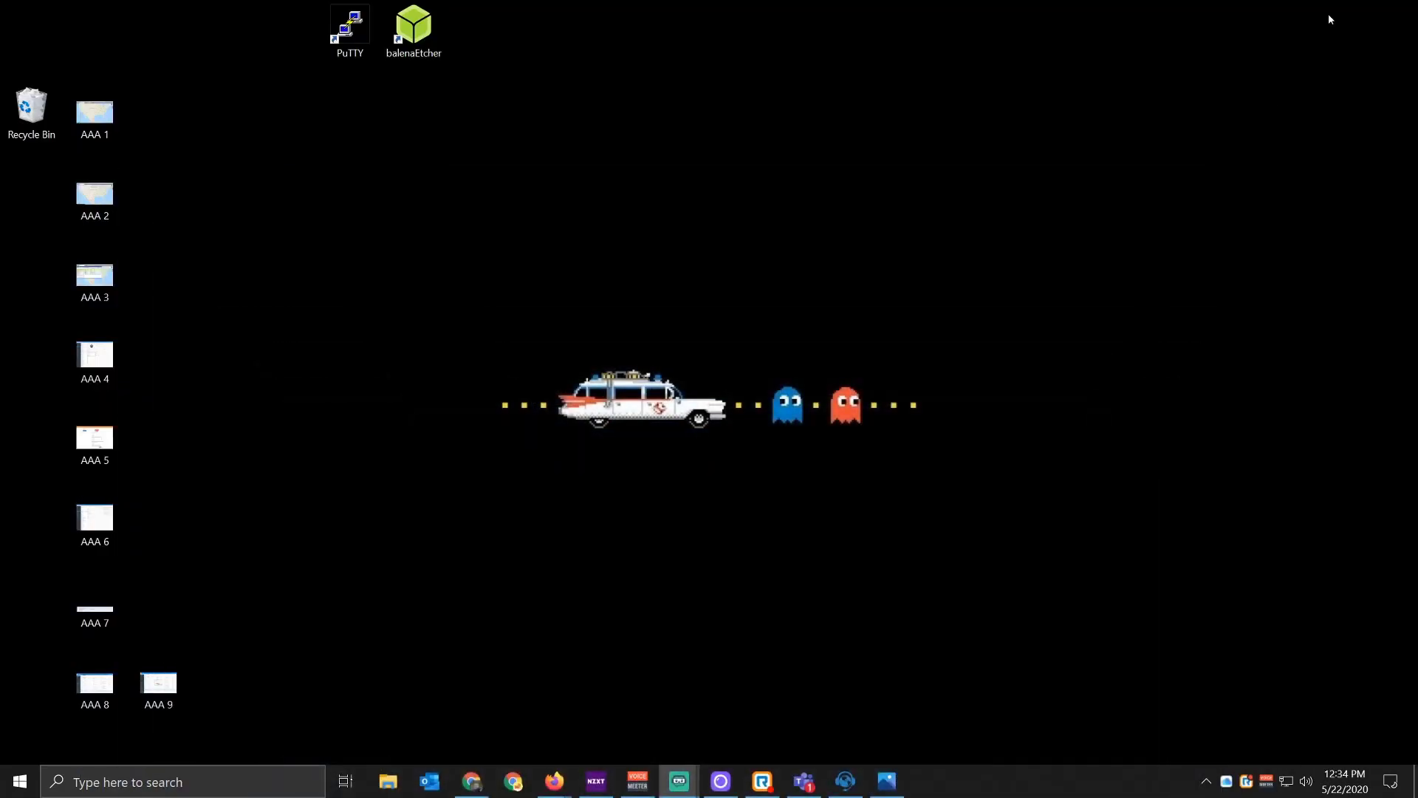
Step: Step through Photos to the AAA 5.png Edit Contractor Account screenshot, then minimize it
left_click(886, 781)
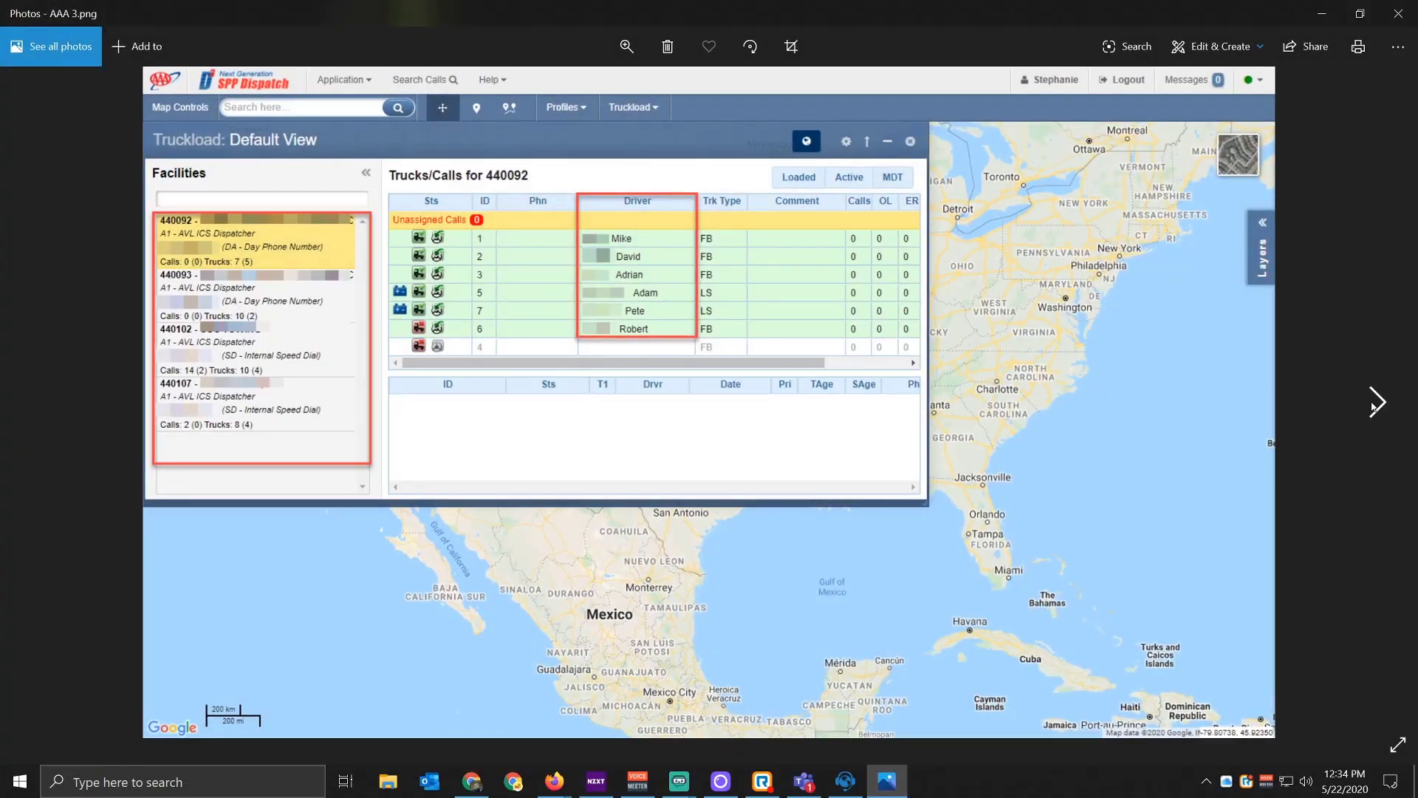
left_click(1377, 402)
left_click(1377, 402)
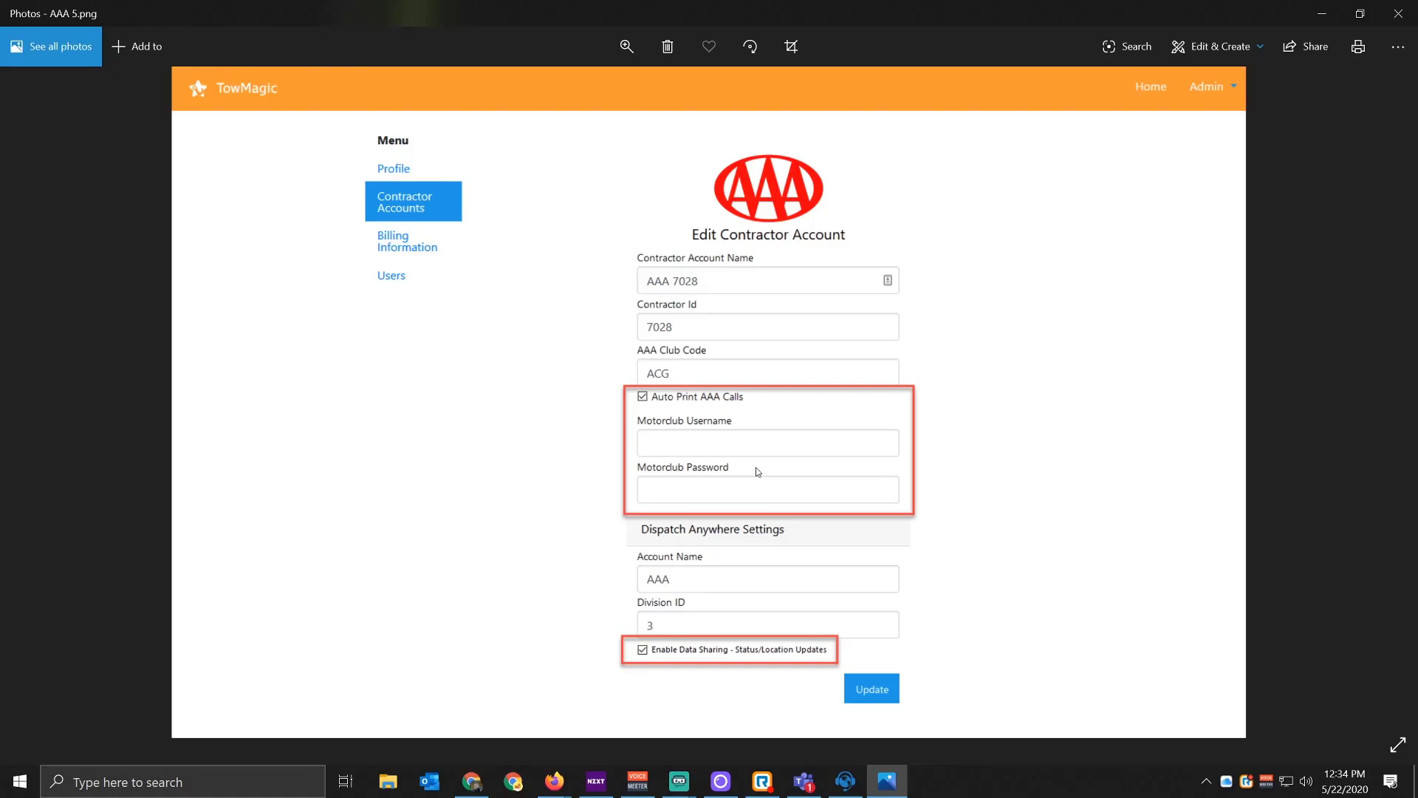
left_click(1318, 17)
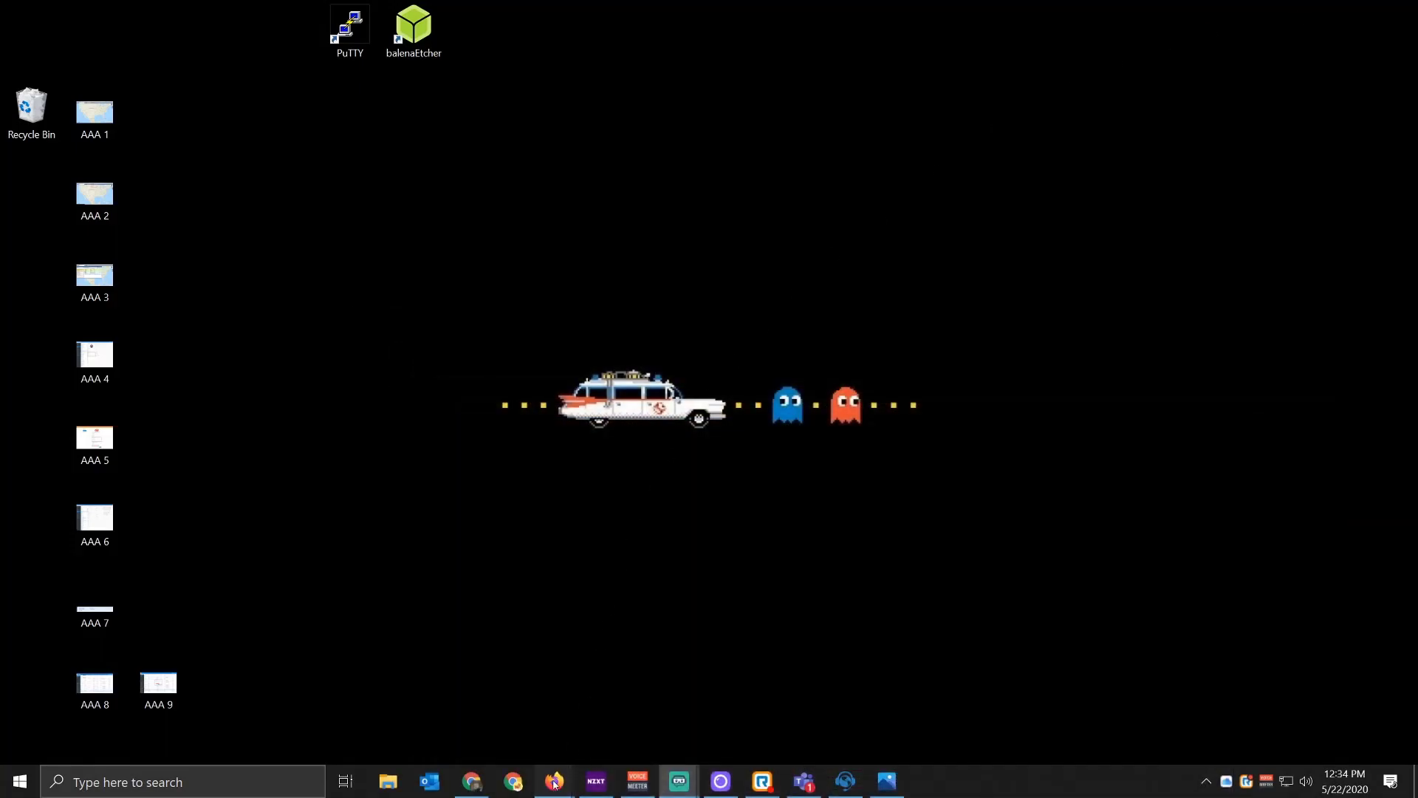
Step: Return to TowMagic's Contractor Accounts page in Firefox
mouse_move(554, 781)
left_click(542, 716)
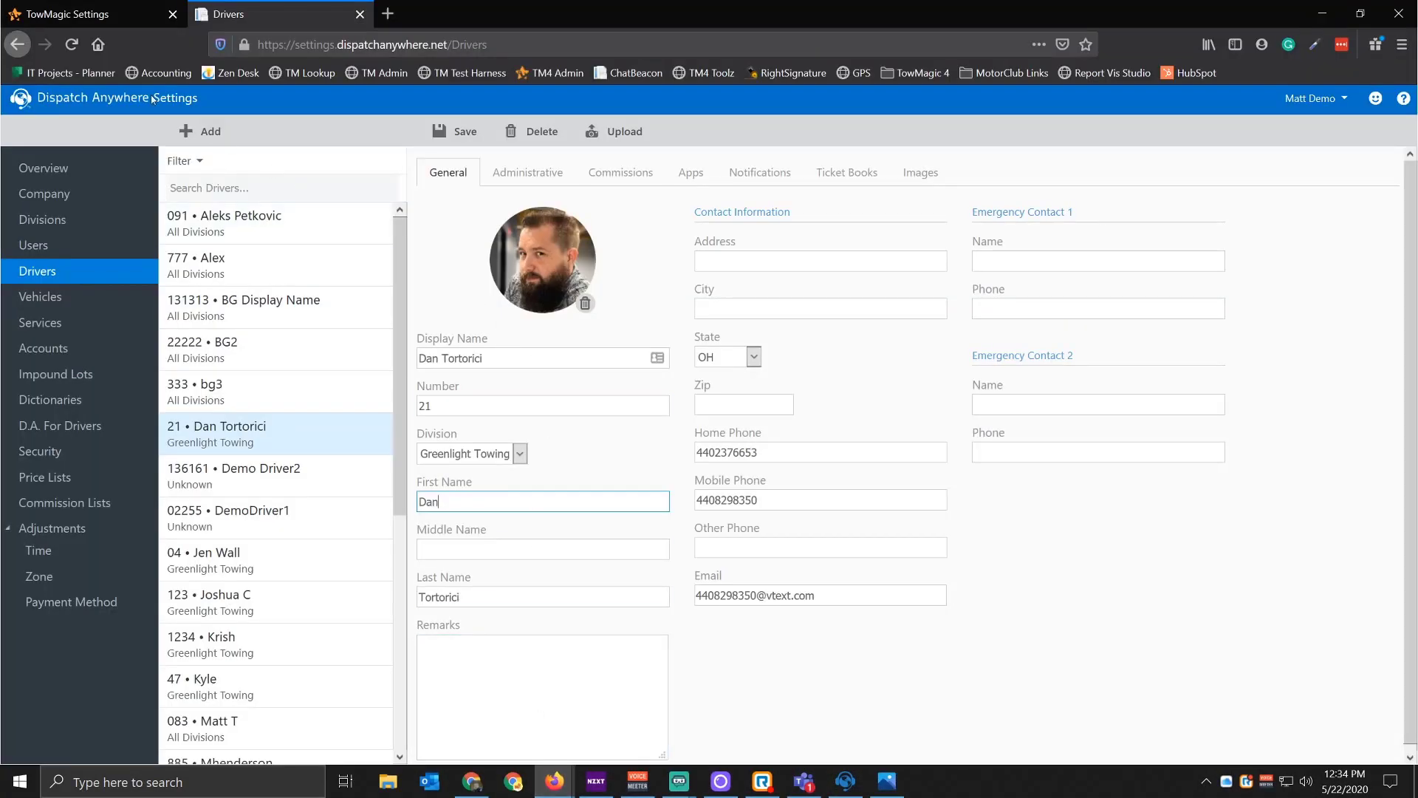
left_click(120, 25)
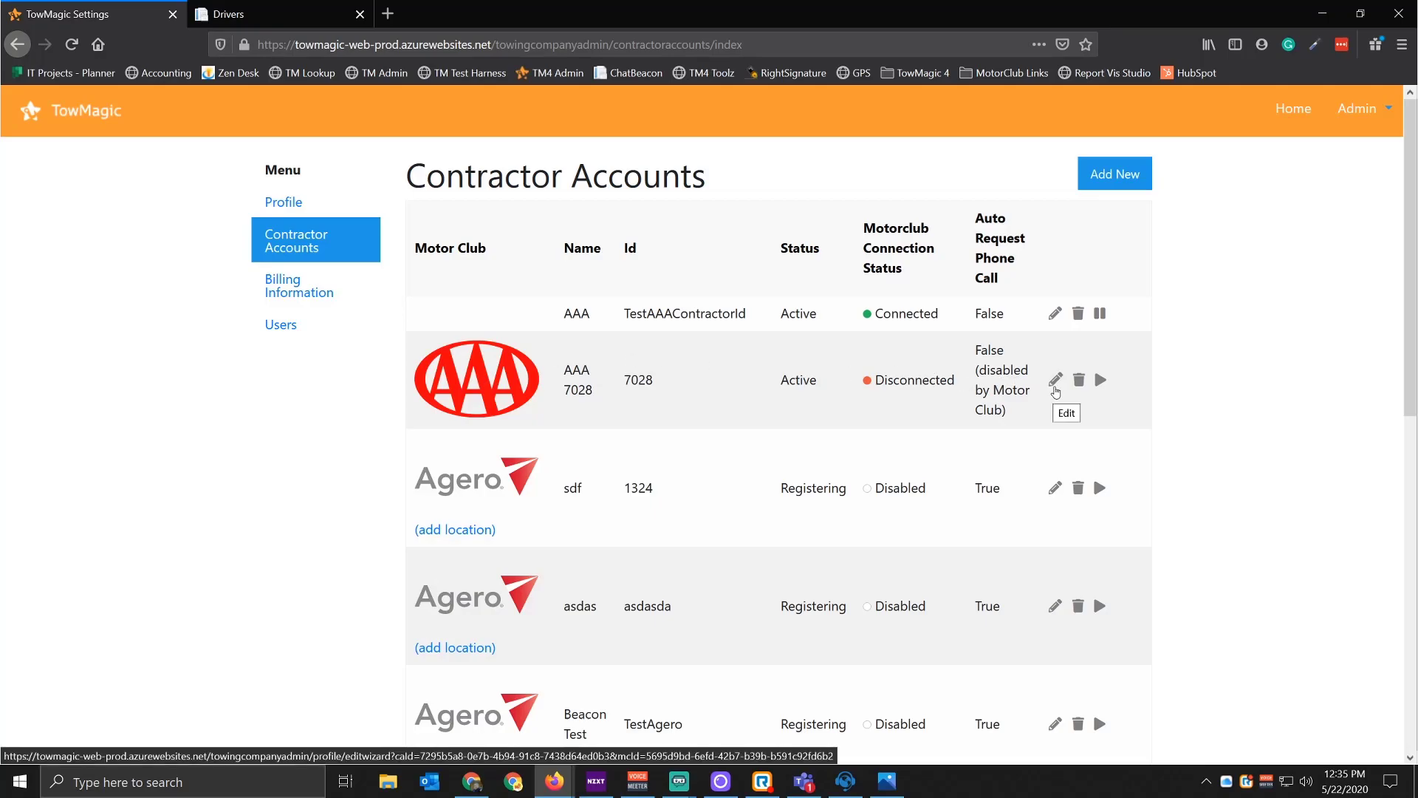
Step: Start an AAA contractor account named 'AAA Test' and move to the AAA Club Code field
left_click(1100, 175)
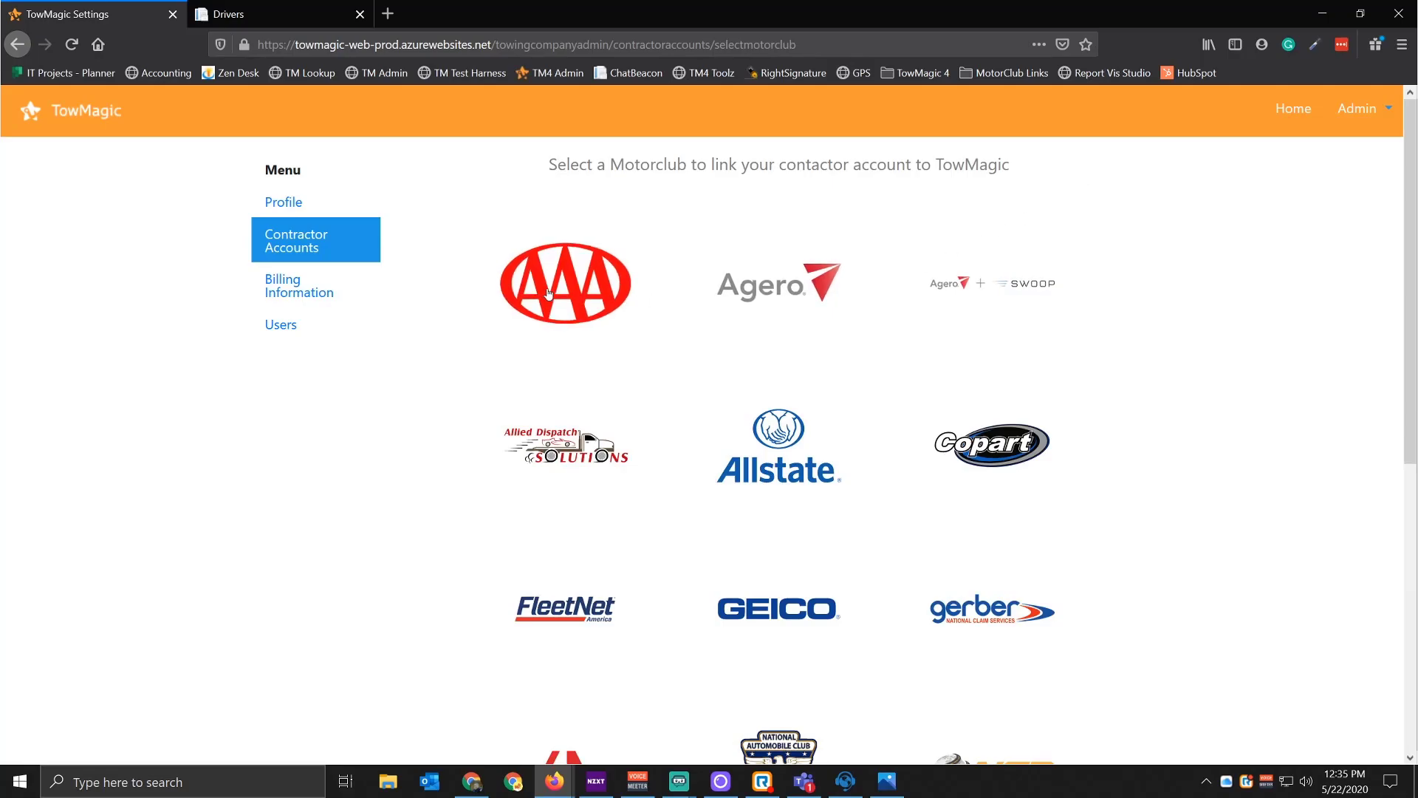
left_click(548, 293)
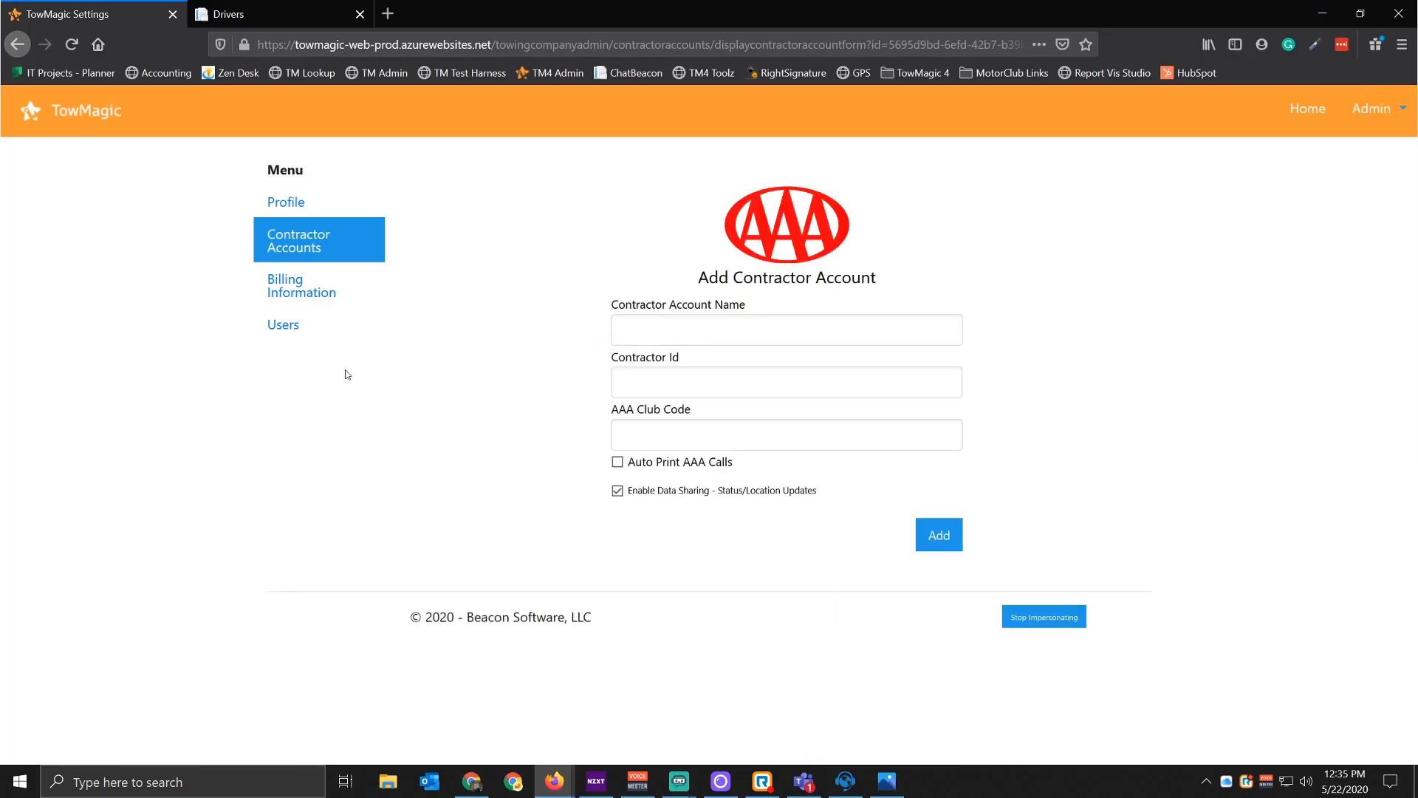
left_click(727, 336)
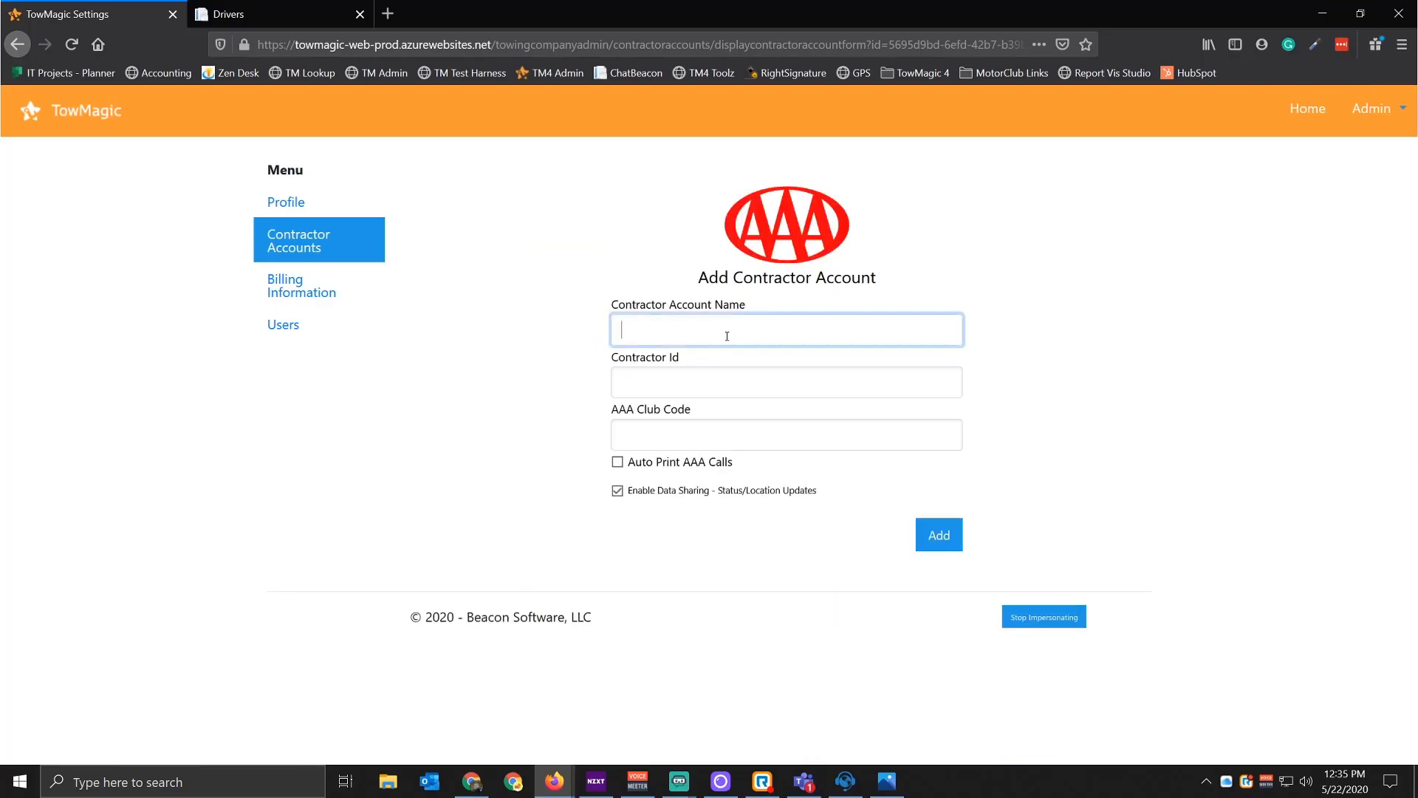
type("A")
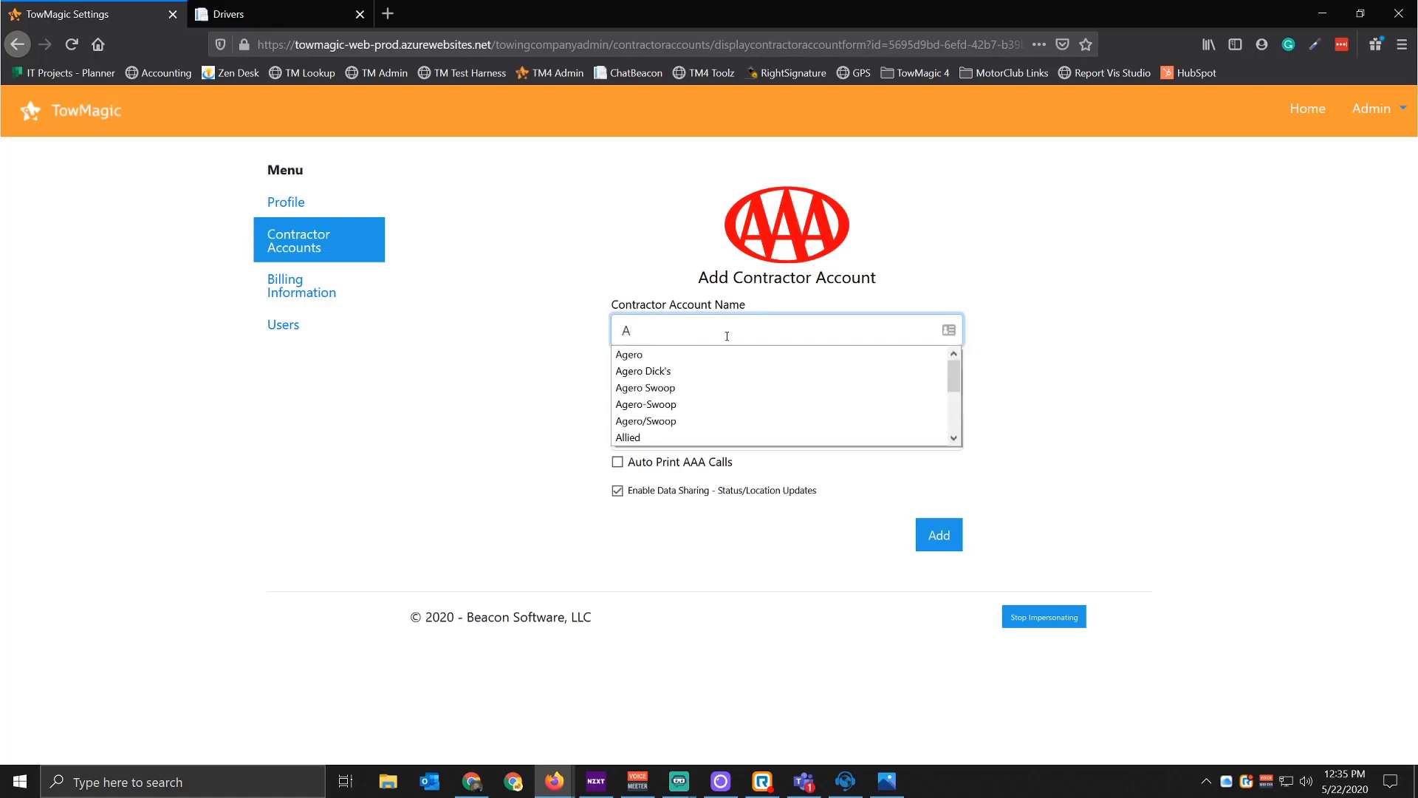
type("AA Test")
key("Tab")
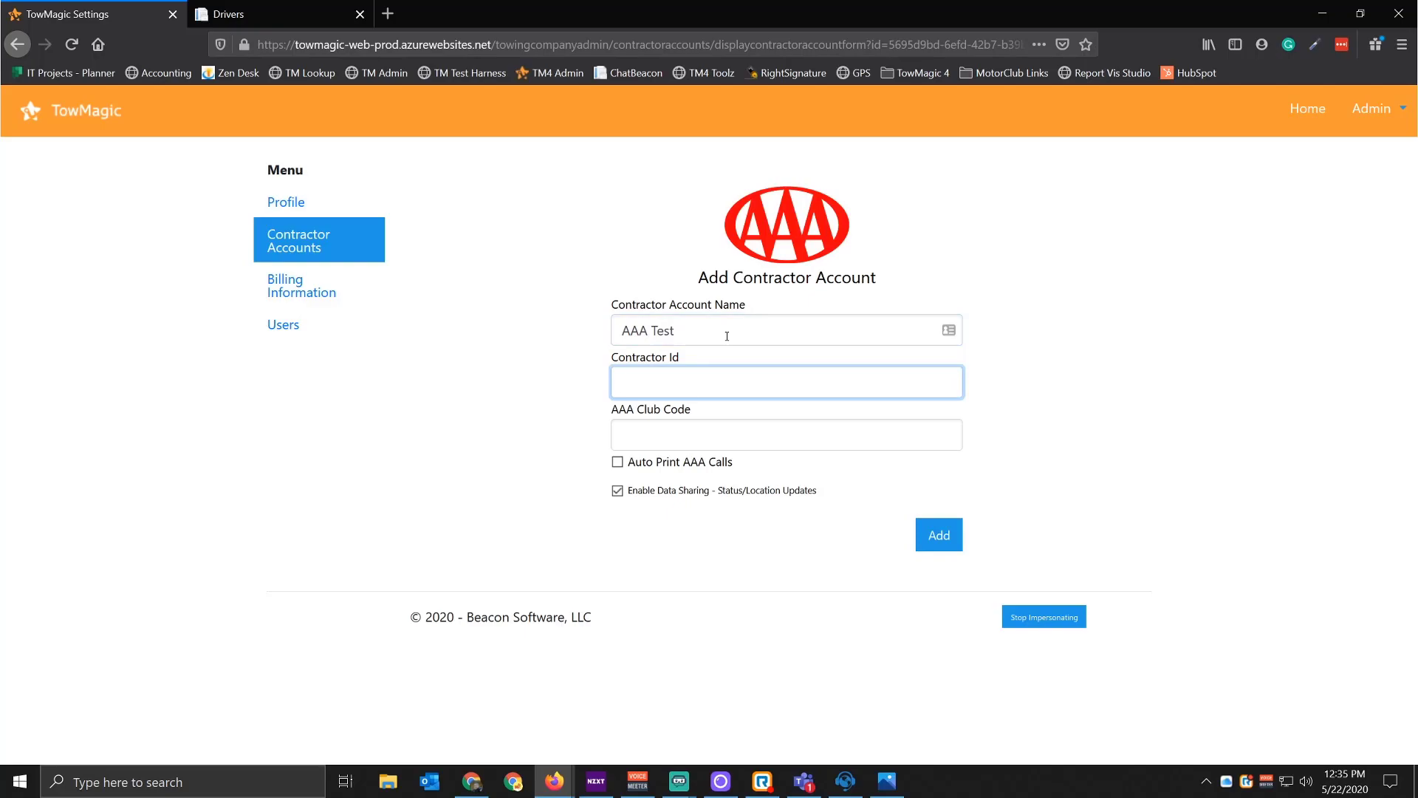
left_click(641, 436)
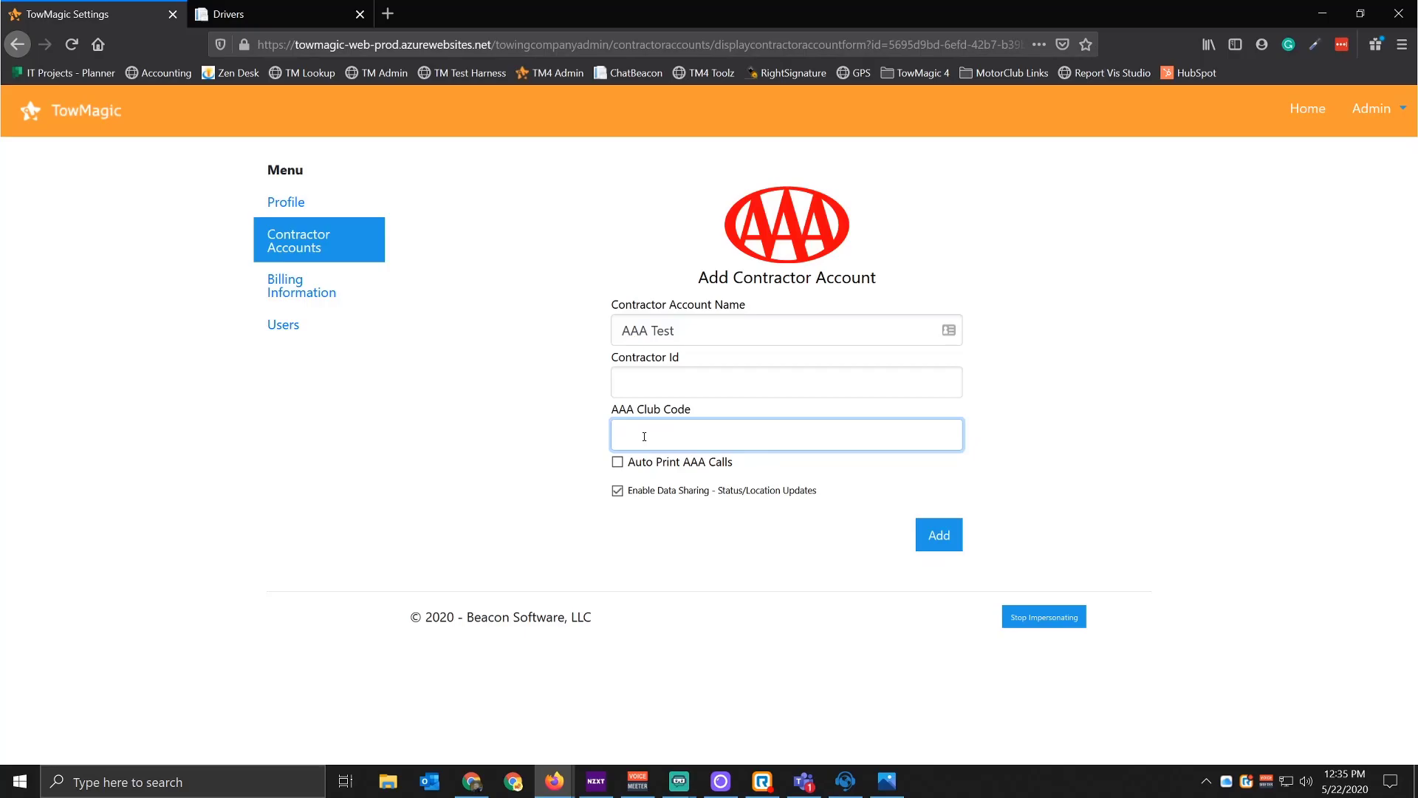
left_click(513, 781)
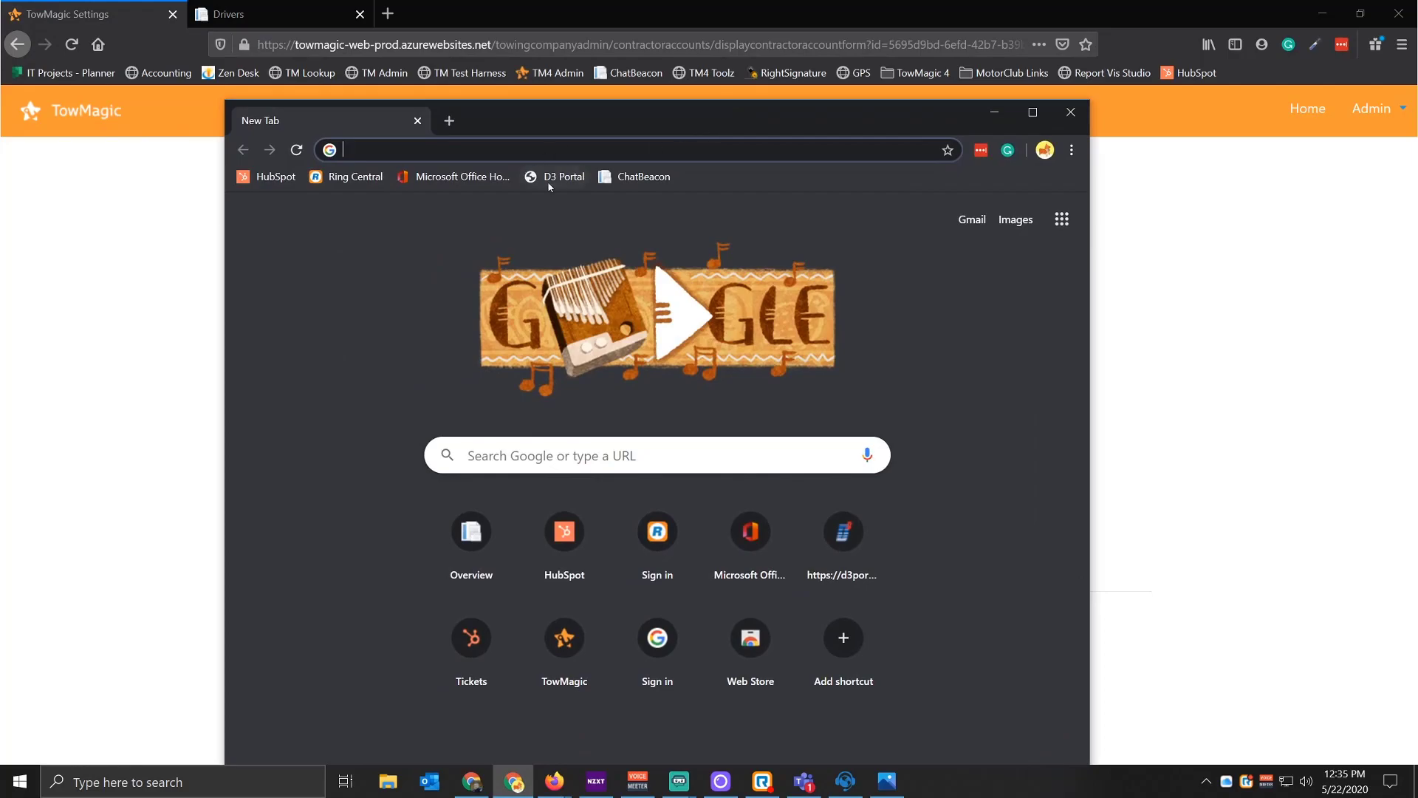
Step: Find the 014/047 Auto Club Group - Prod login in the D3 portal and note its 'acg' code
left_click(551, 179)
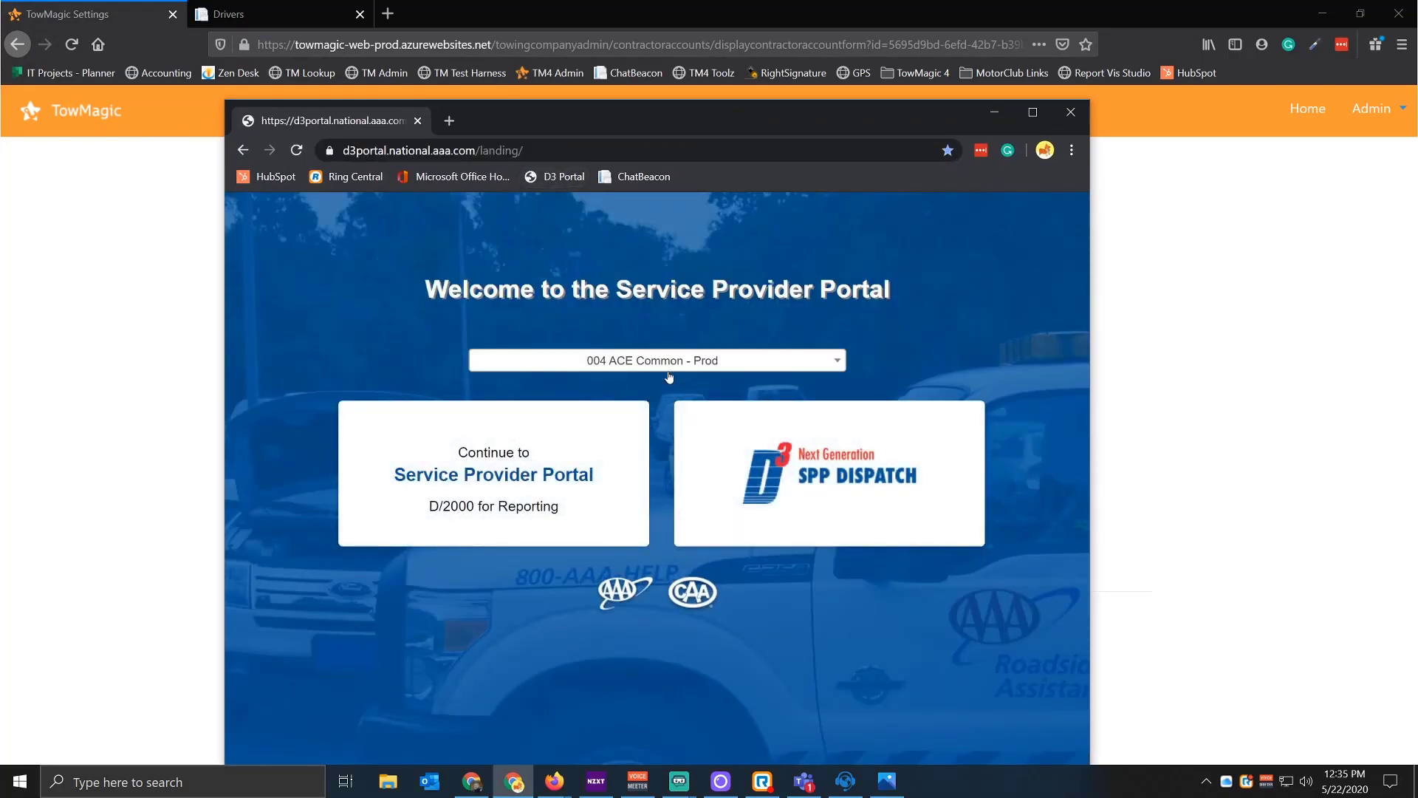
left_click(598, 370)
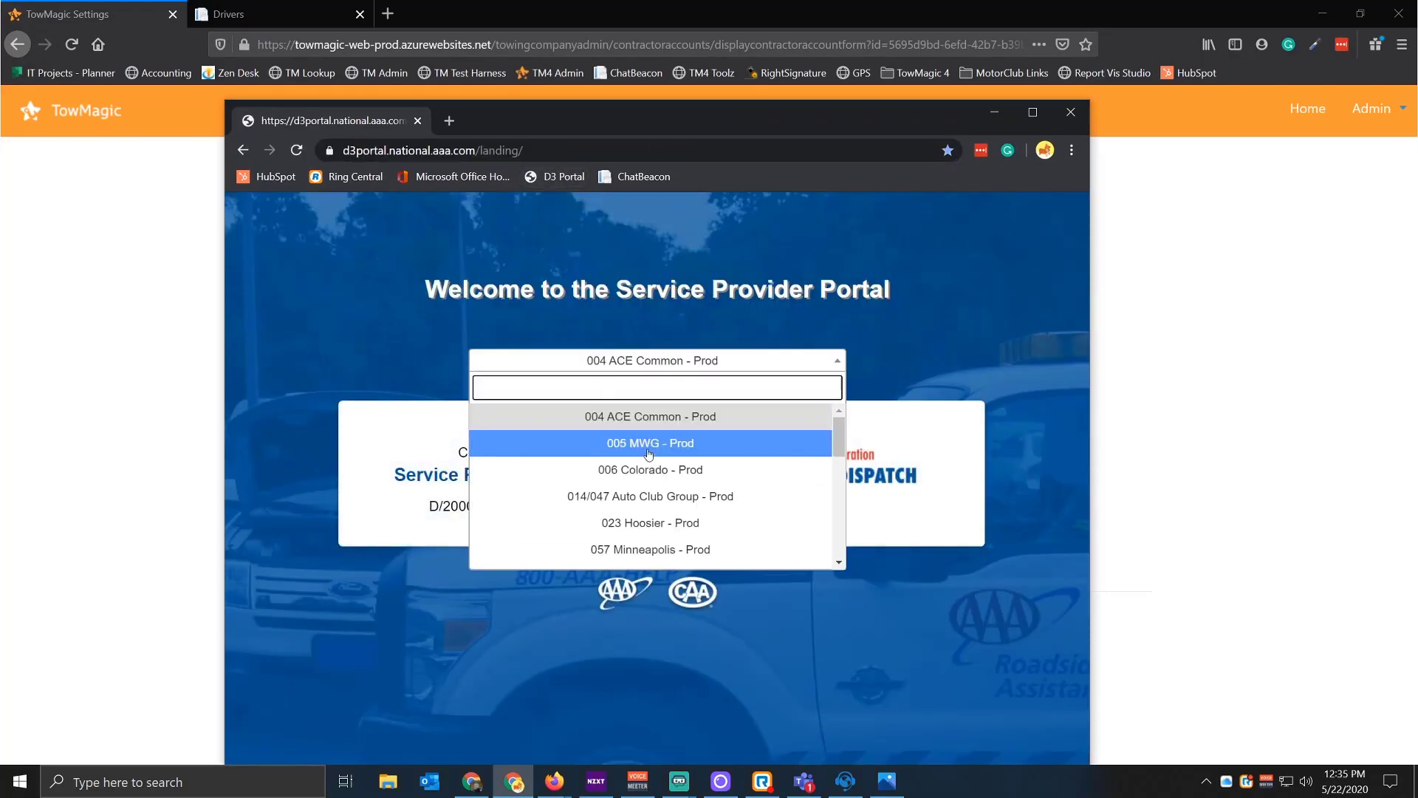
left_click(654, 503)
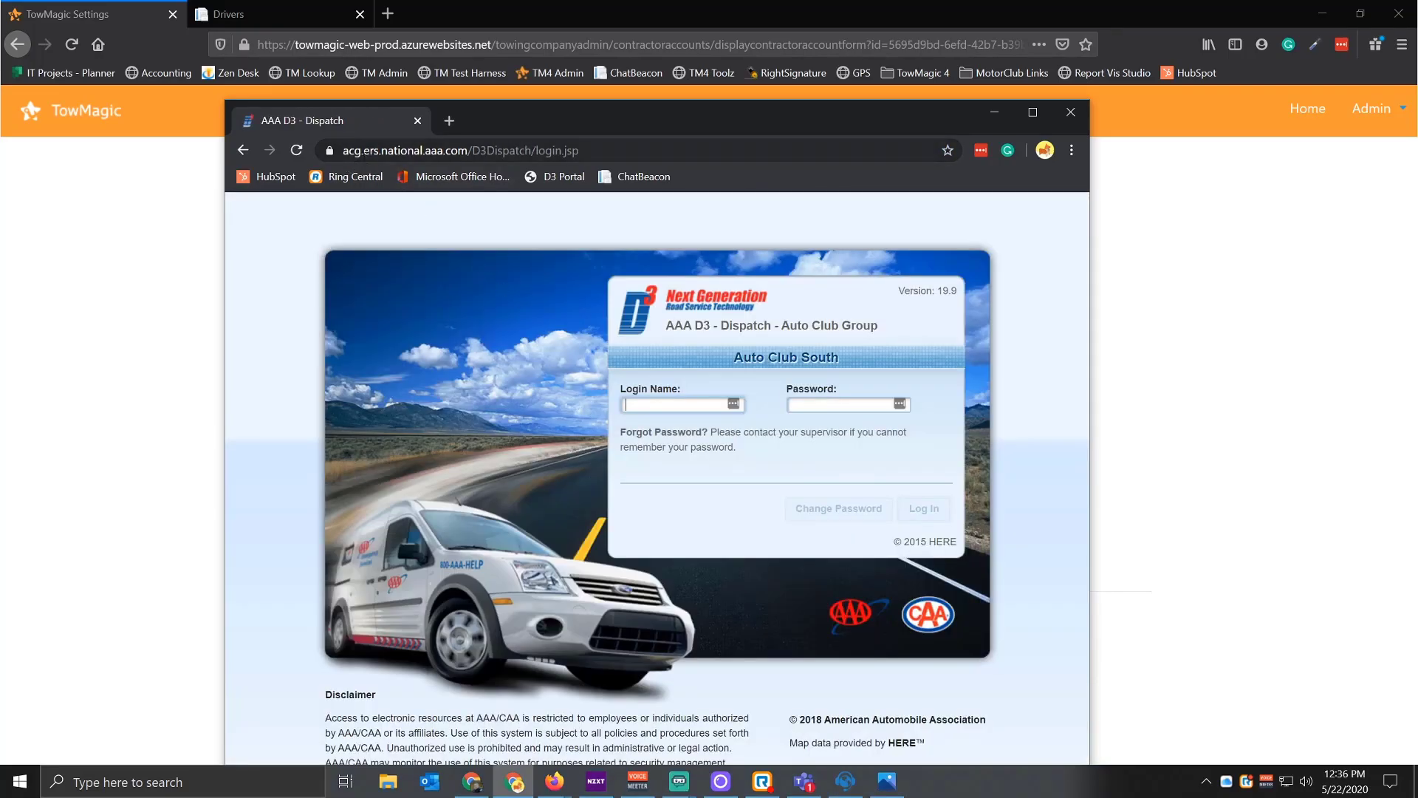
double_click(352, 150)
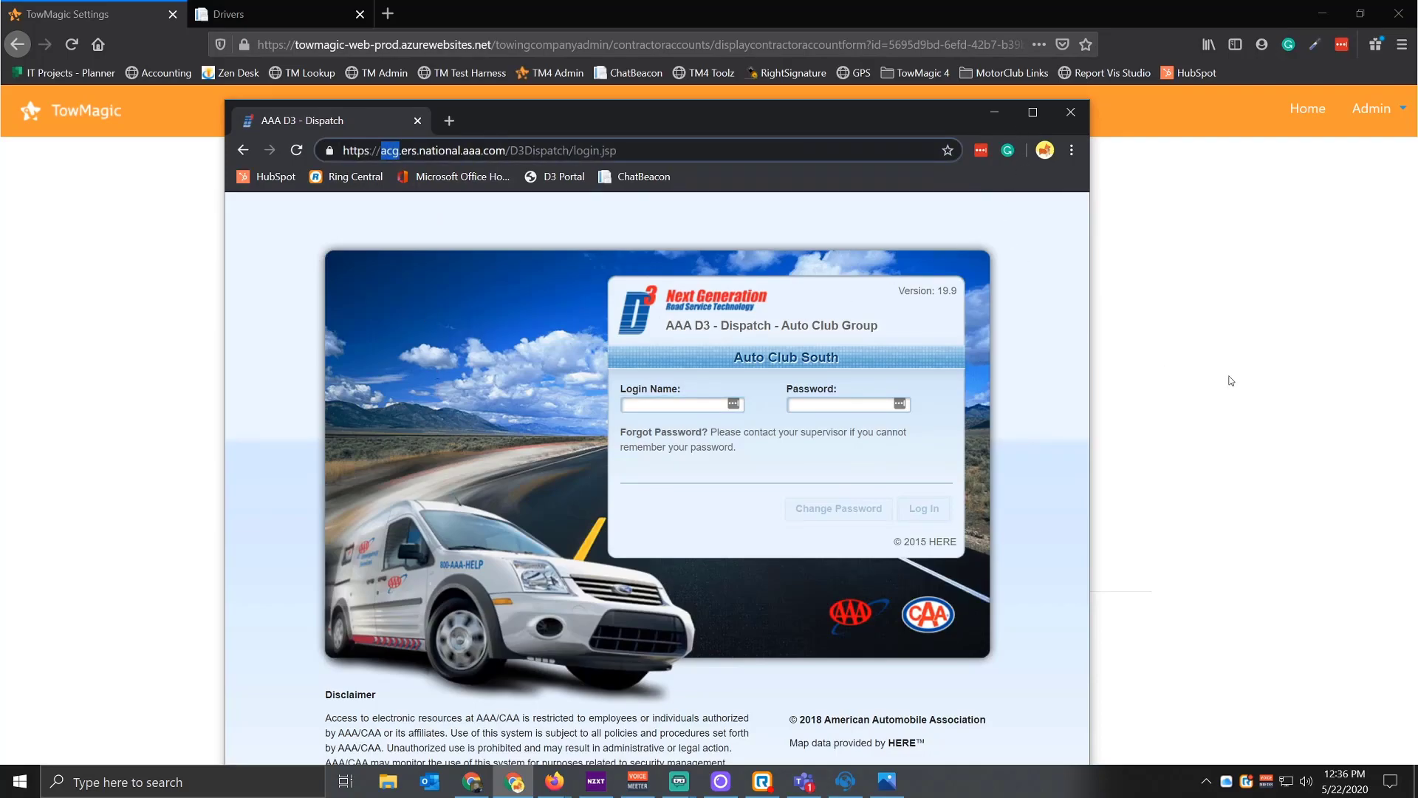
left_click(1069, 111)
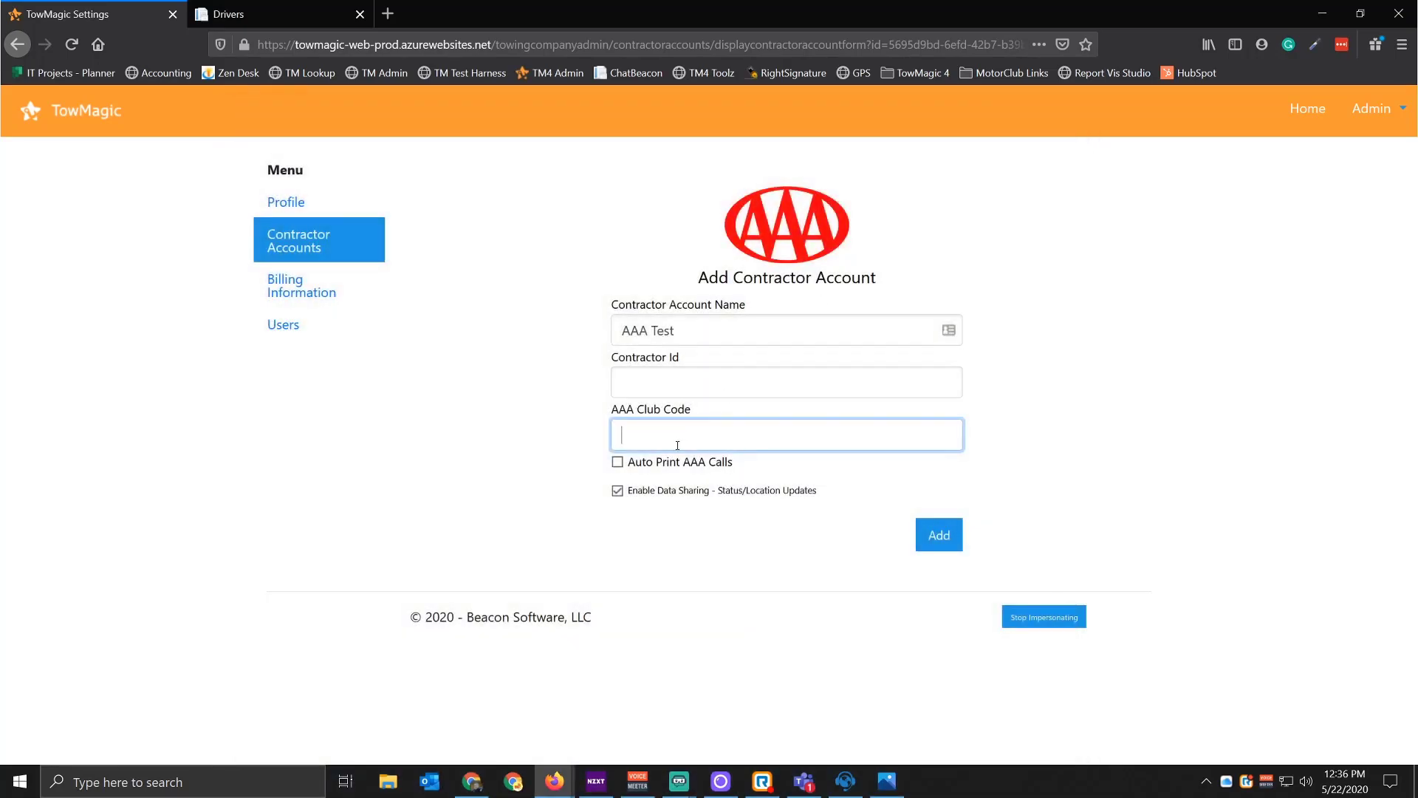
Step: Enable Auto Print AAA Calls and check the revealed D3 Username and Password fields
left_click(618, 464)
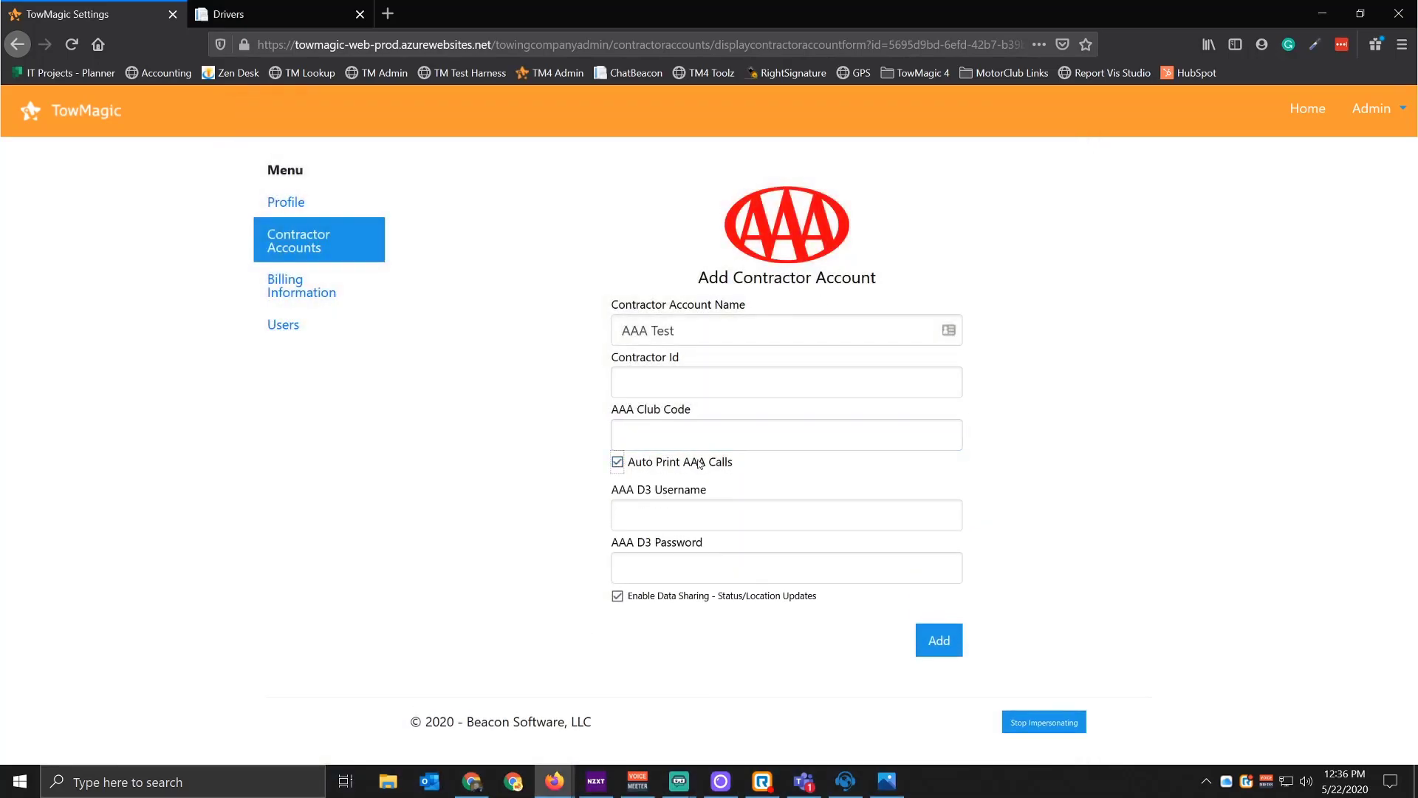
left_click(649, 513)
left_click(653, 564)
left_click(668, 515)
left_click(668, 569)
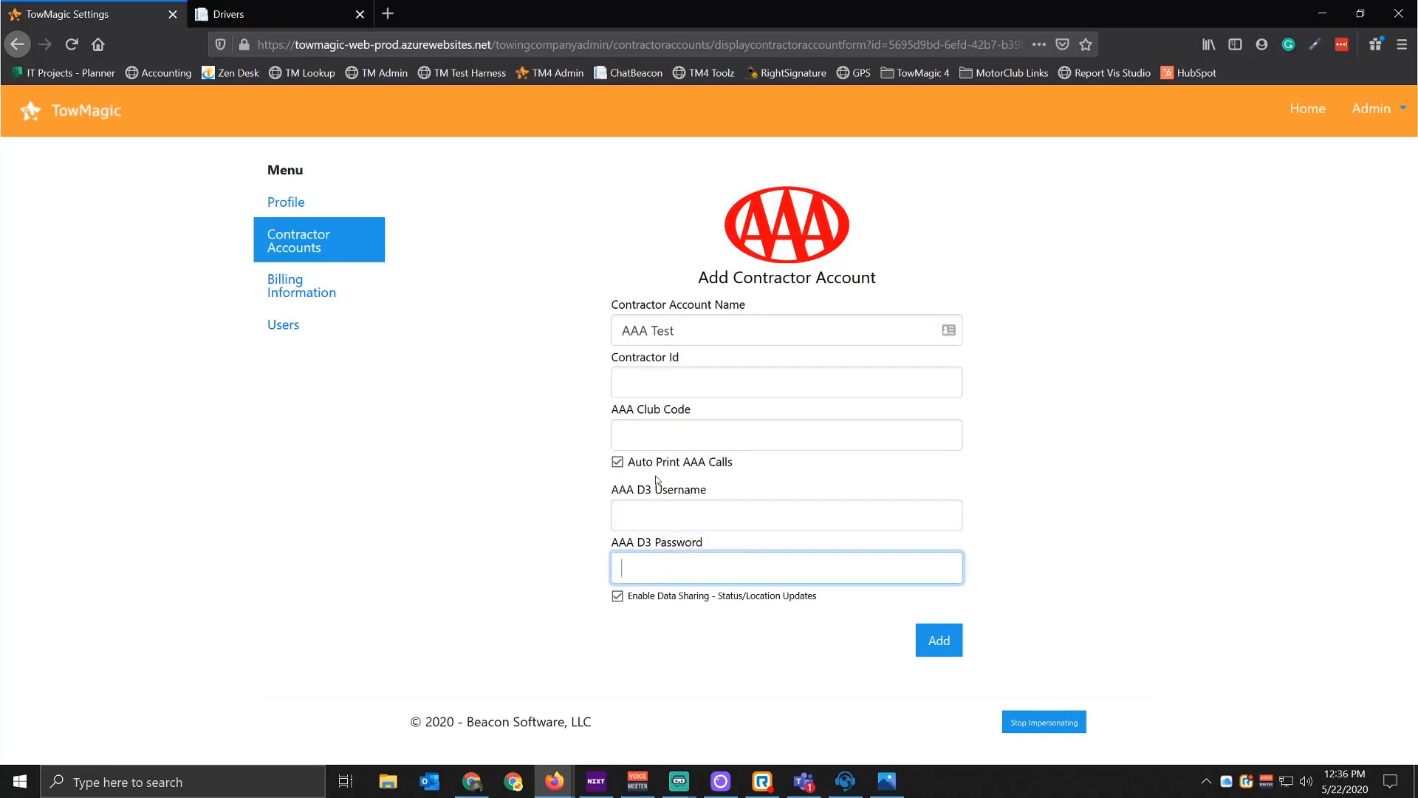
Step: Toggle auto-printing and data sharing off and back on, leaving both enabled
left_click(621, 465)
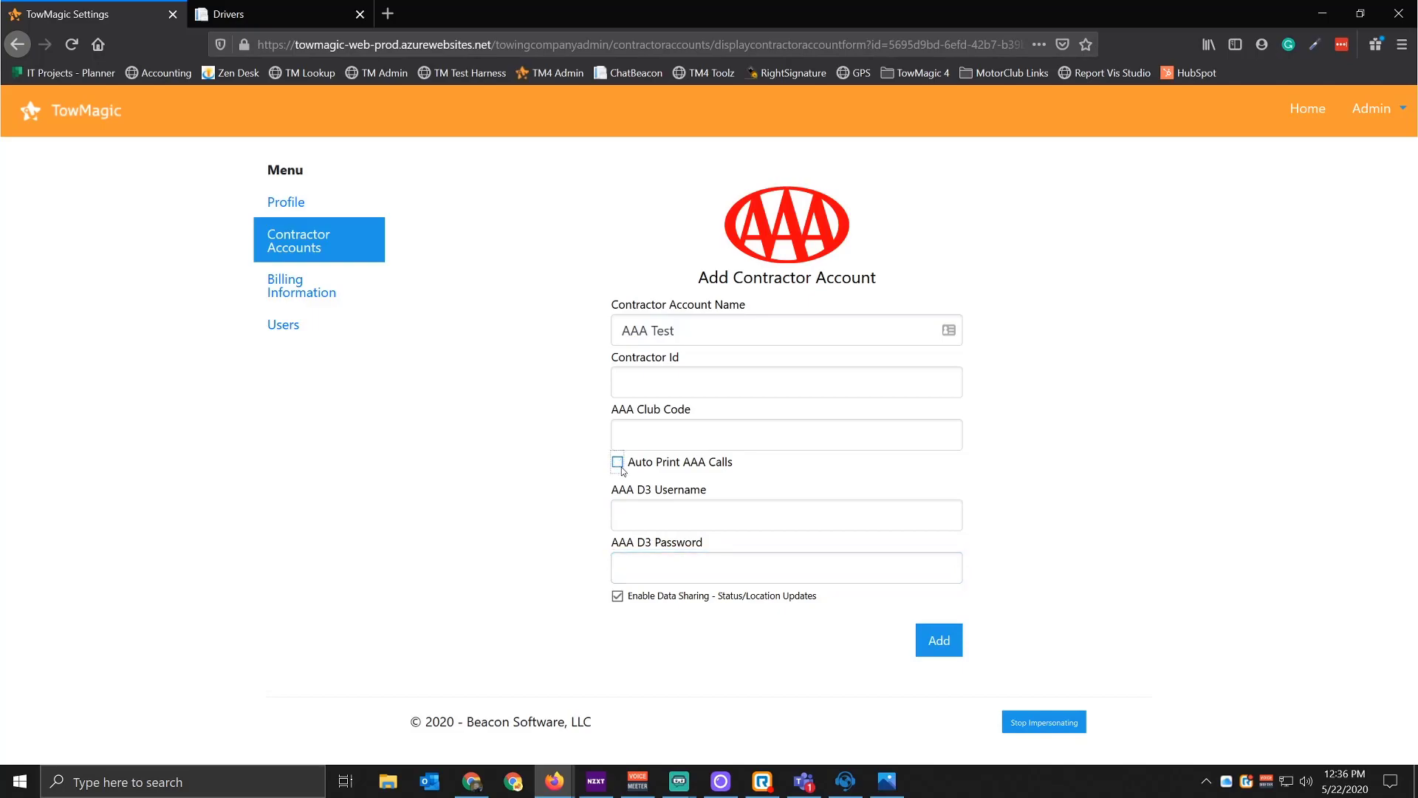
left_click(621, 466)
left_click(673, 602)
left_click(673, 603)
left_click(253, 22)
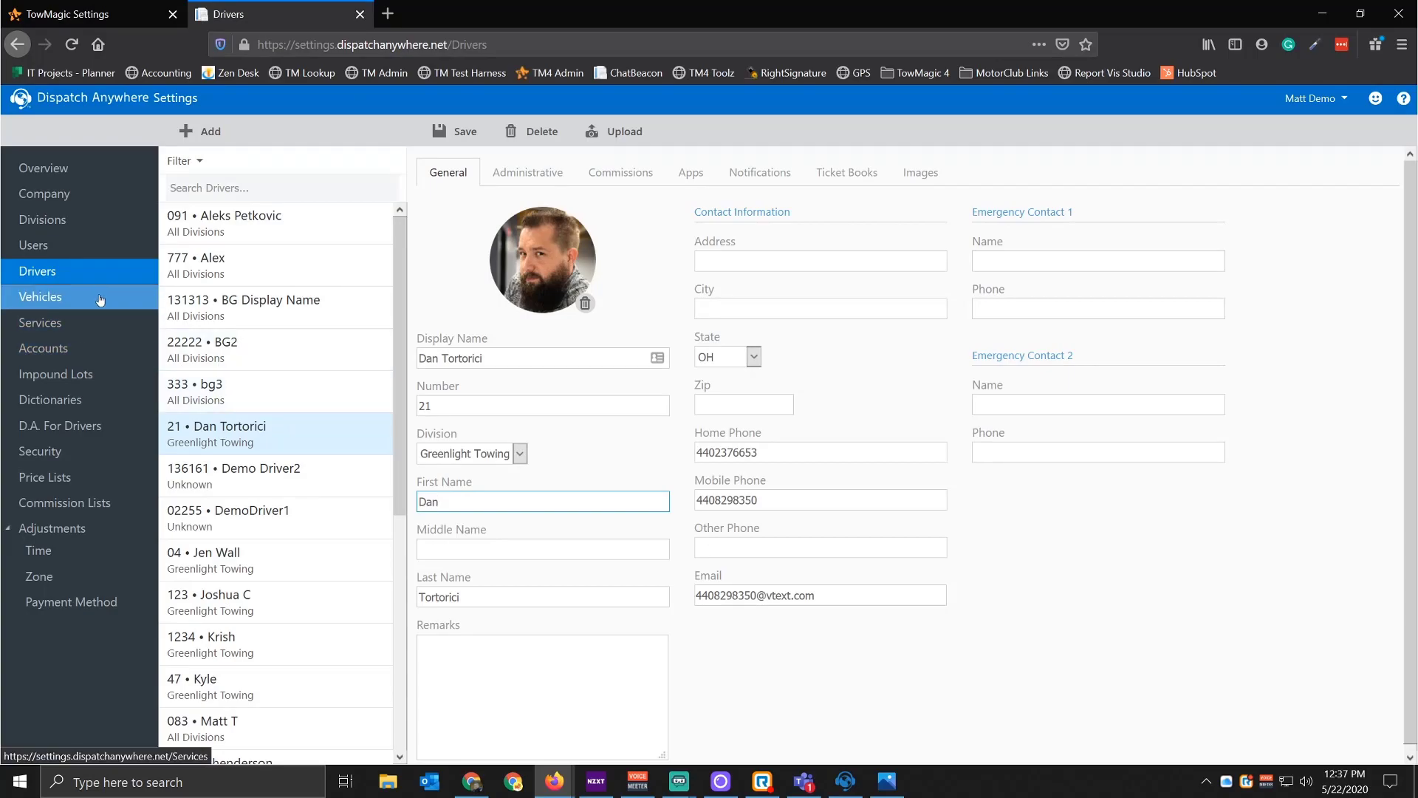
Step: Open the AAA account under Dispatch Anywhere Accounts and review its General settings
left_click(72, 350)
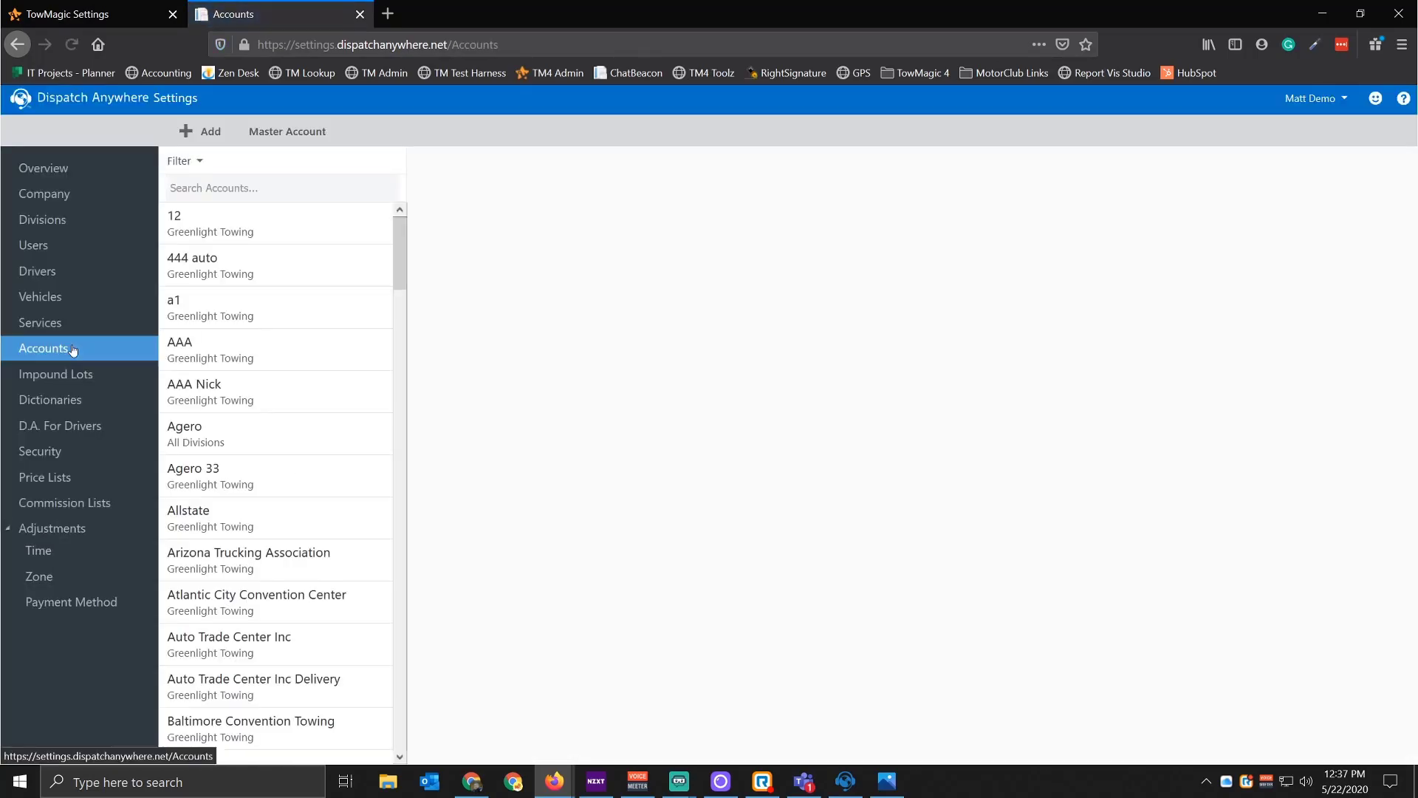
left_click(217, 355)
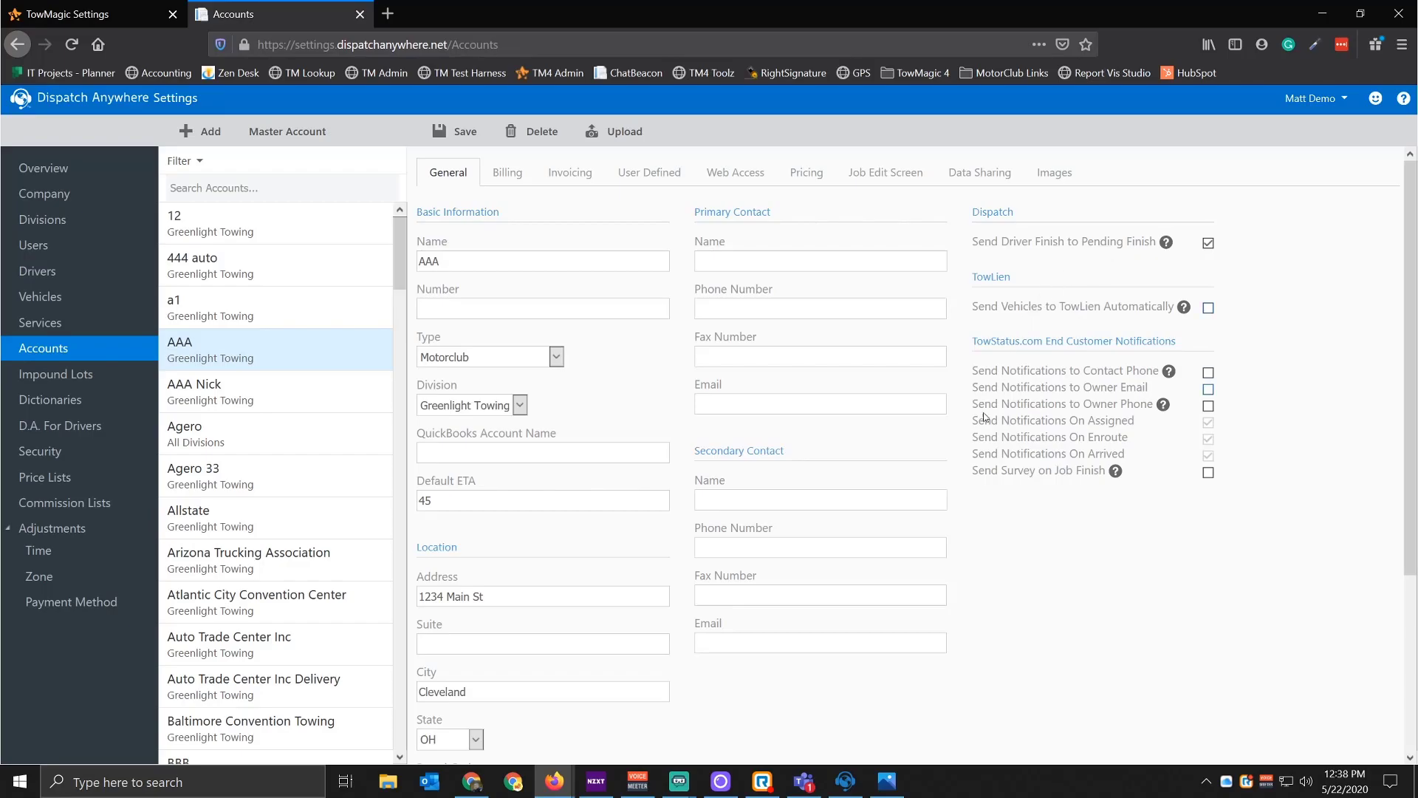
left_click(854, 789)
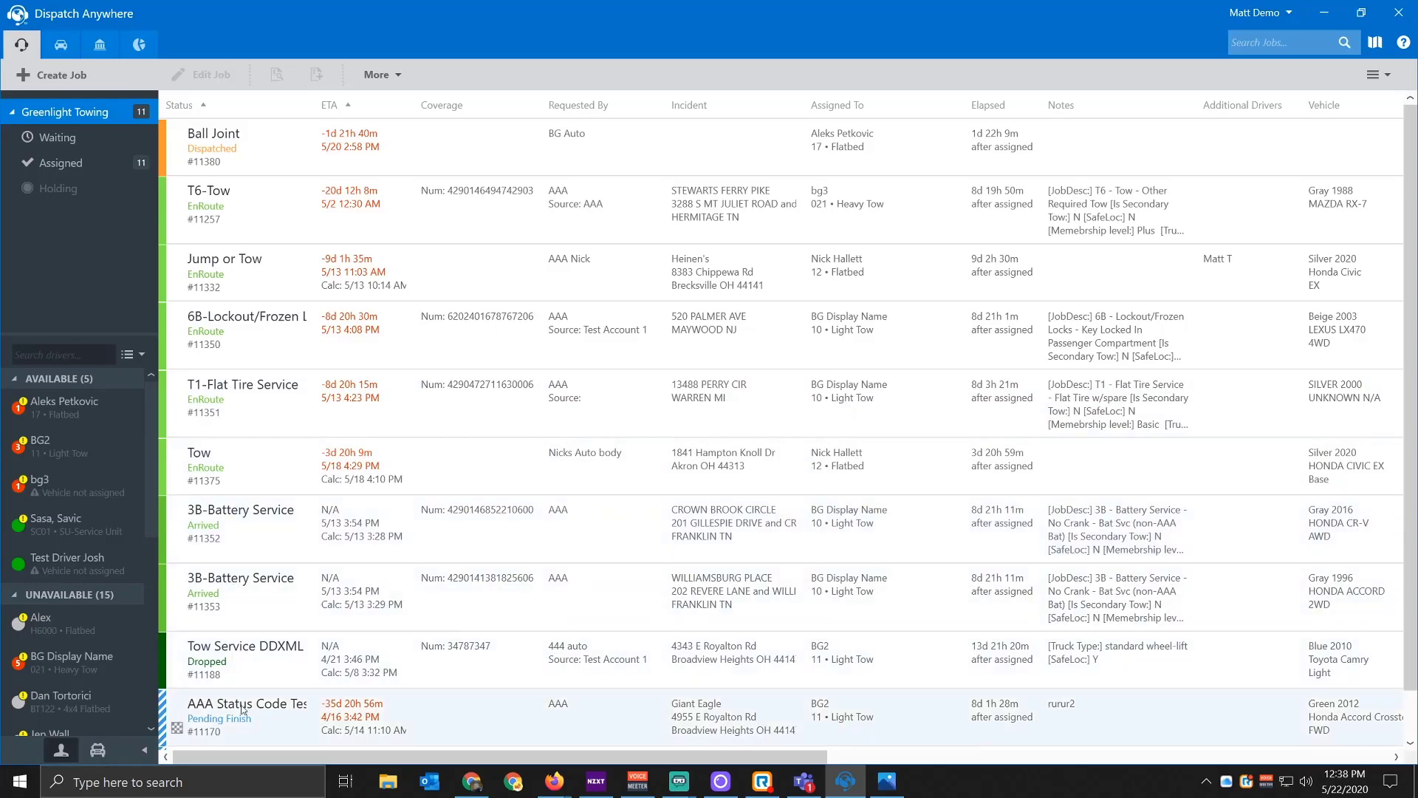
Step: Open AAA job #11170 to review its details, then show the Timestamp status options
scroll(245, 721, "down", 1)
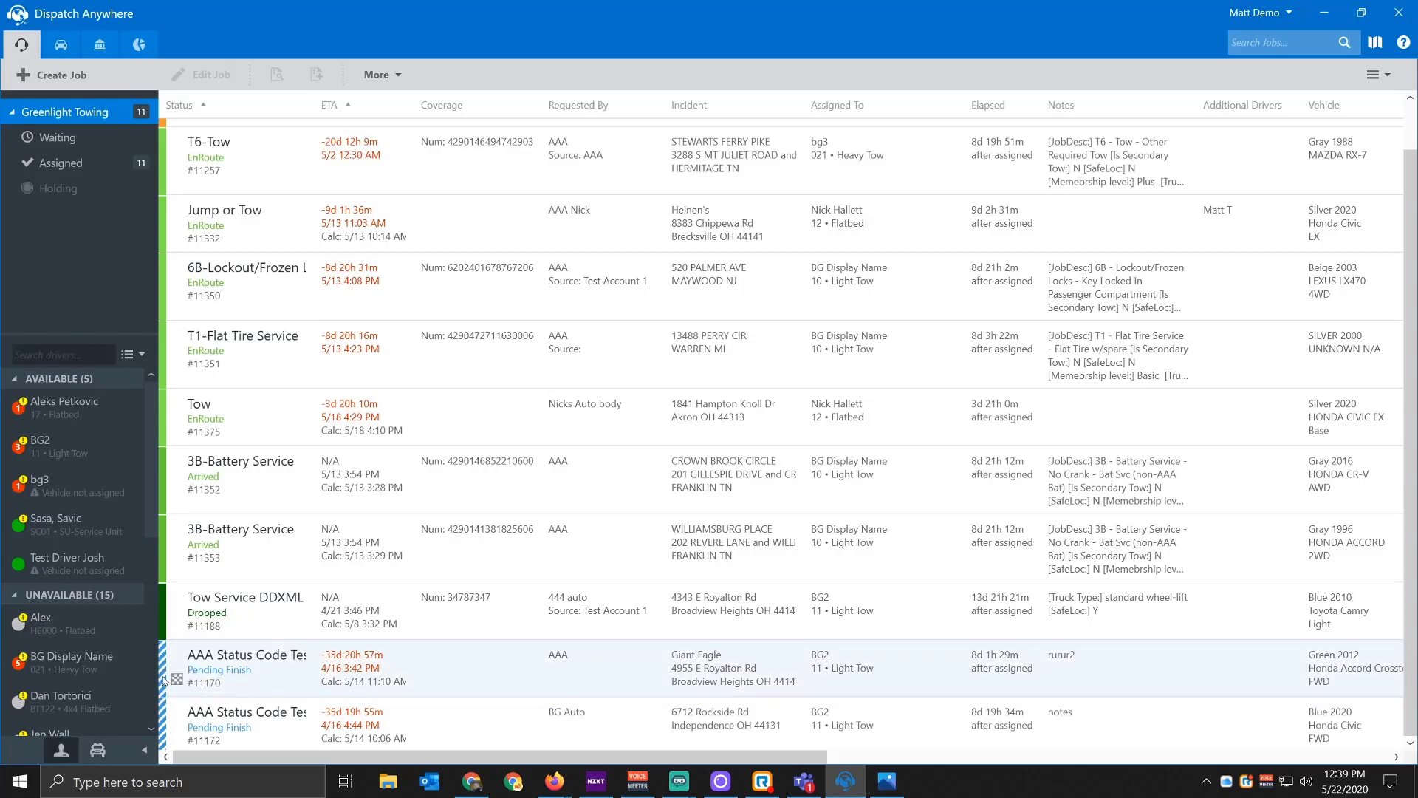
left_click(139, 675)
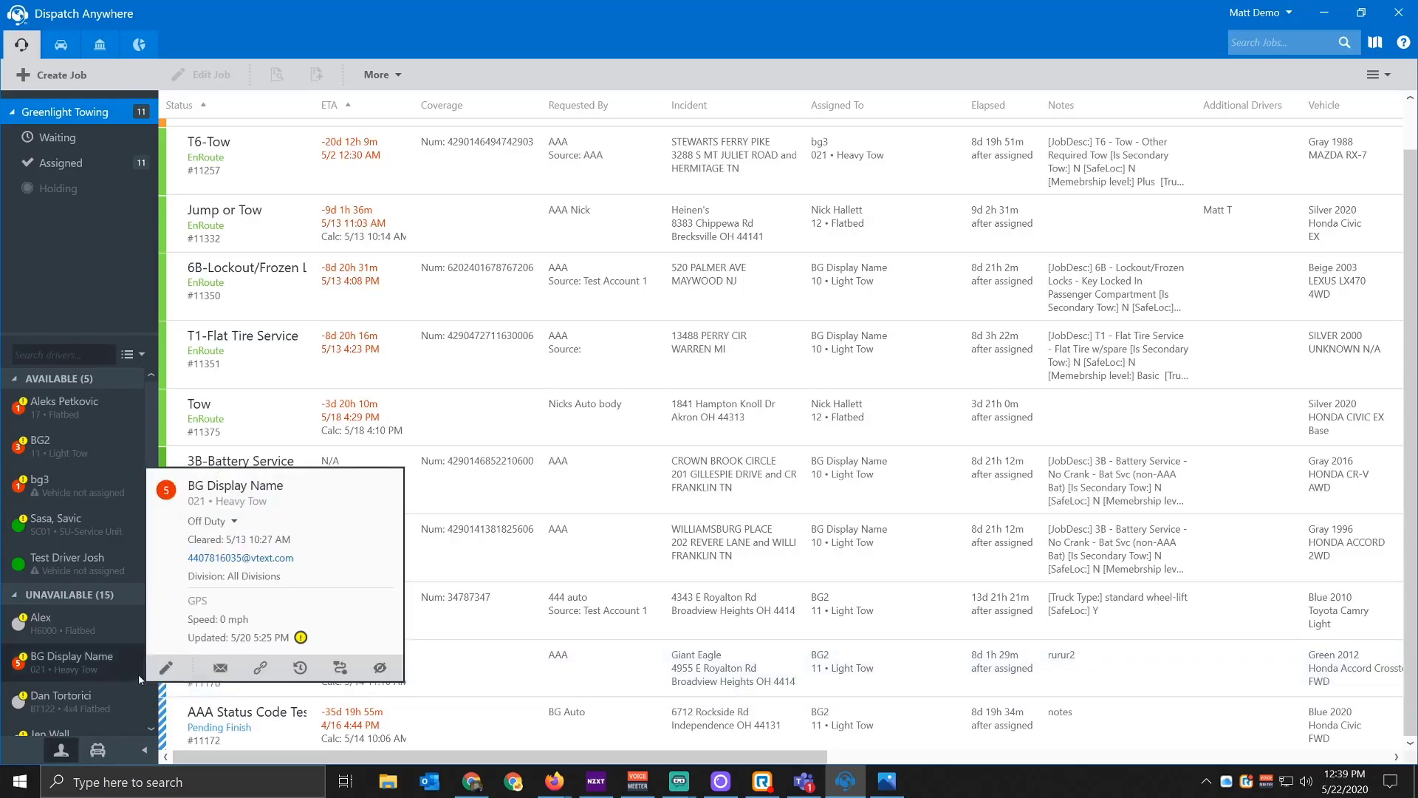
left_click(266, 679)
left_click(260, 669)
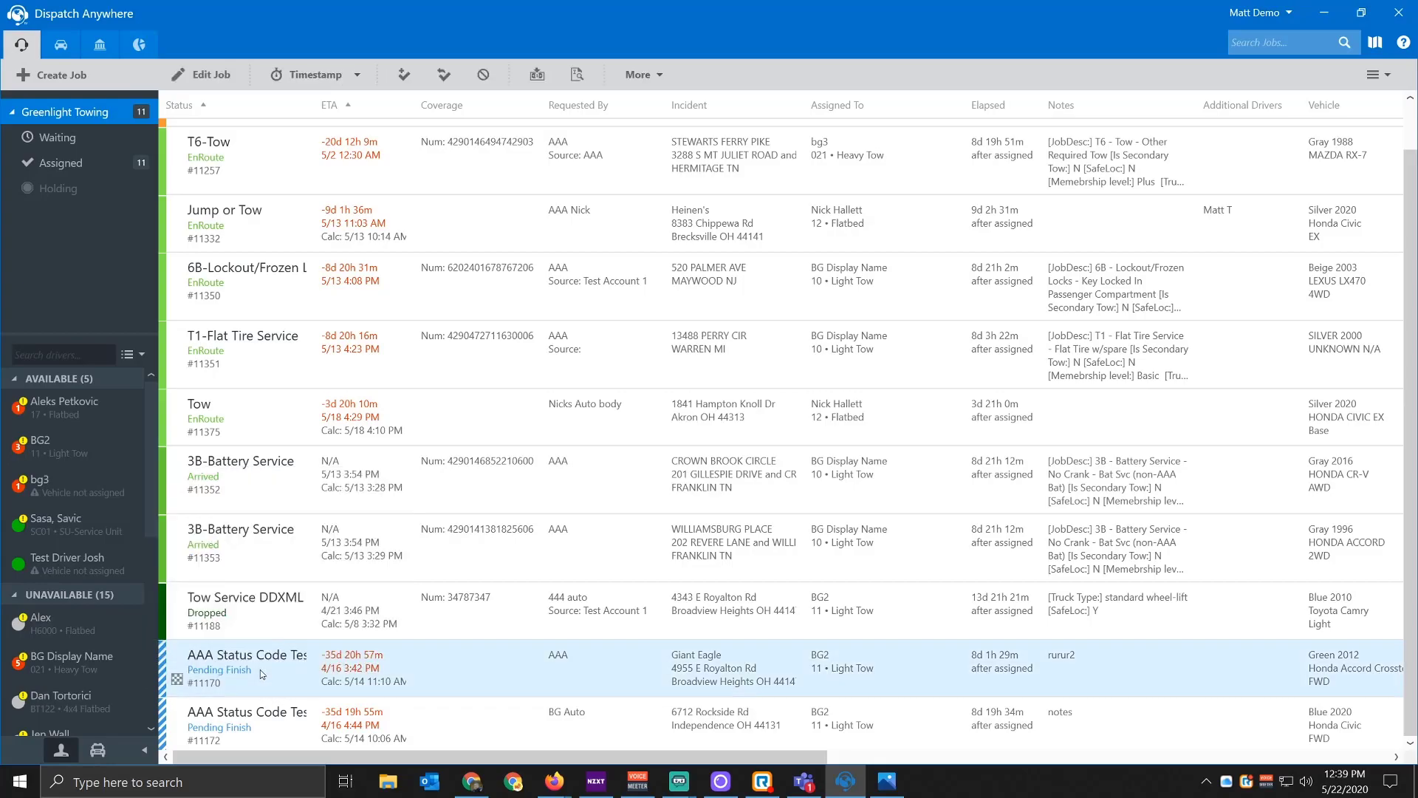
double_click(261, 669)
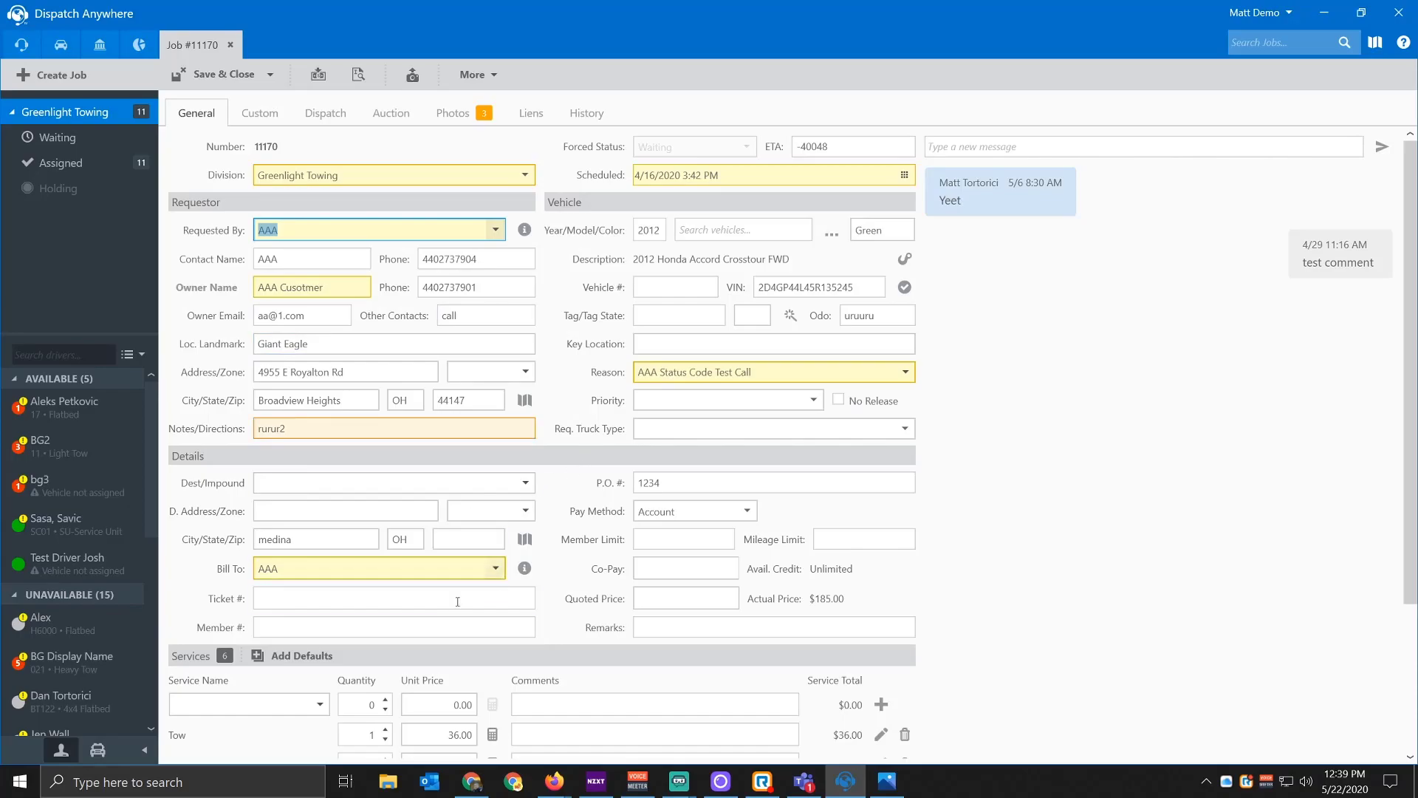
left_click(230, 45)
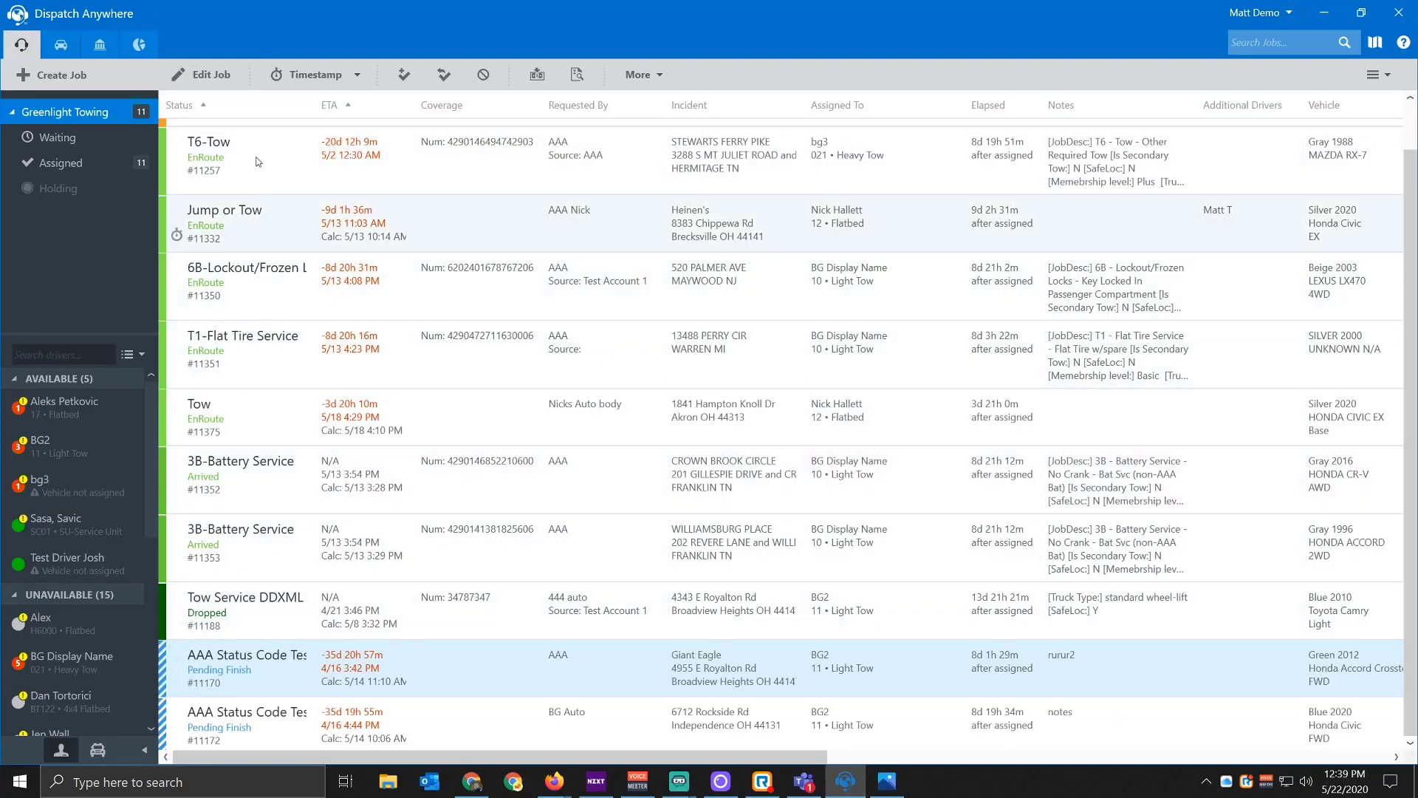
left_click(360, 74)
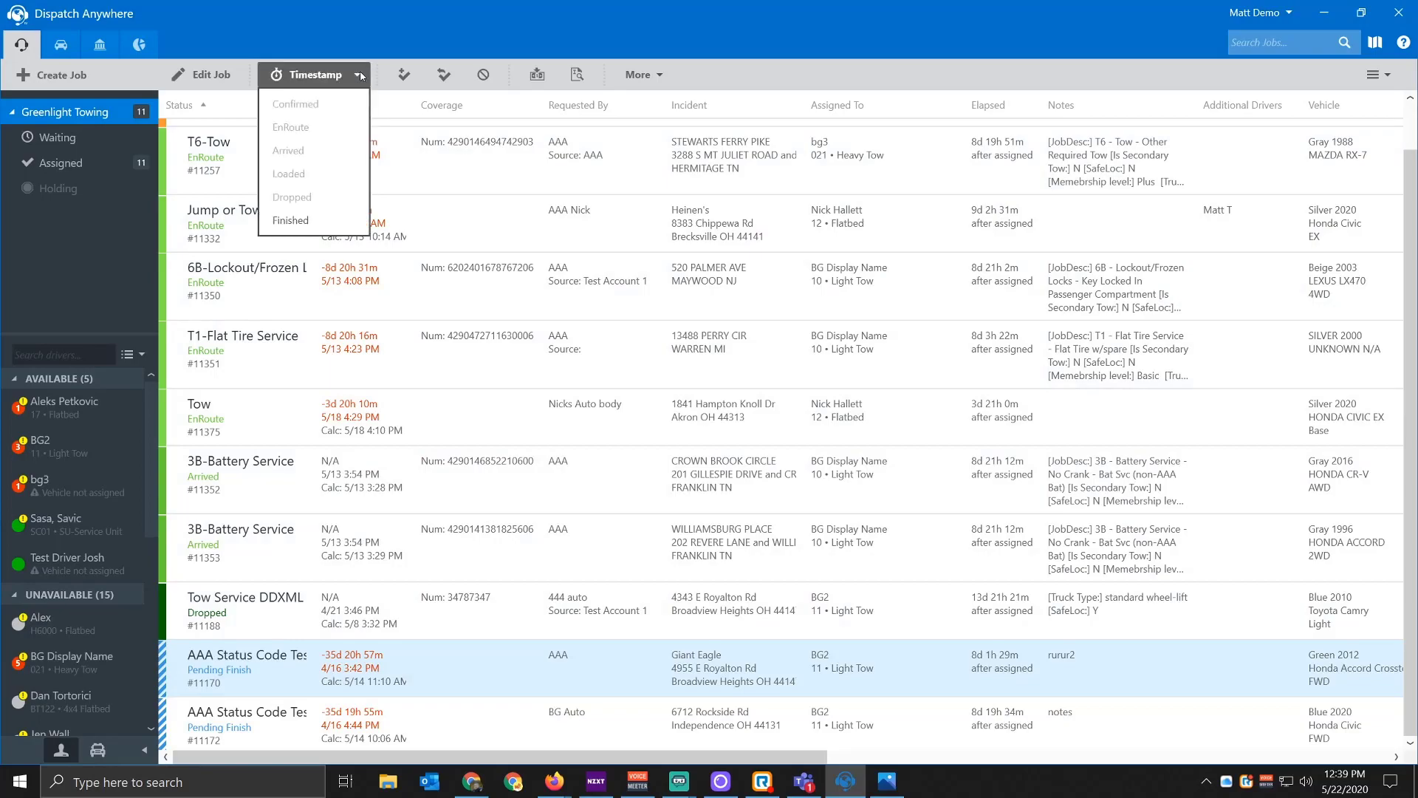
Step: Mark the job Finished with clear code G931: Extrication Only and comment 'Test'
left_click(291, 222)
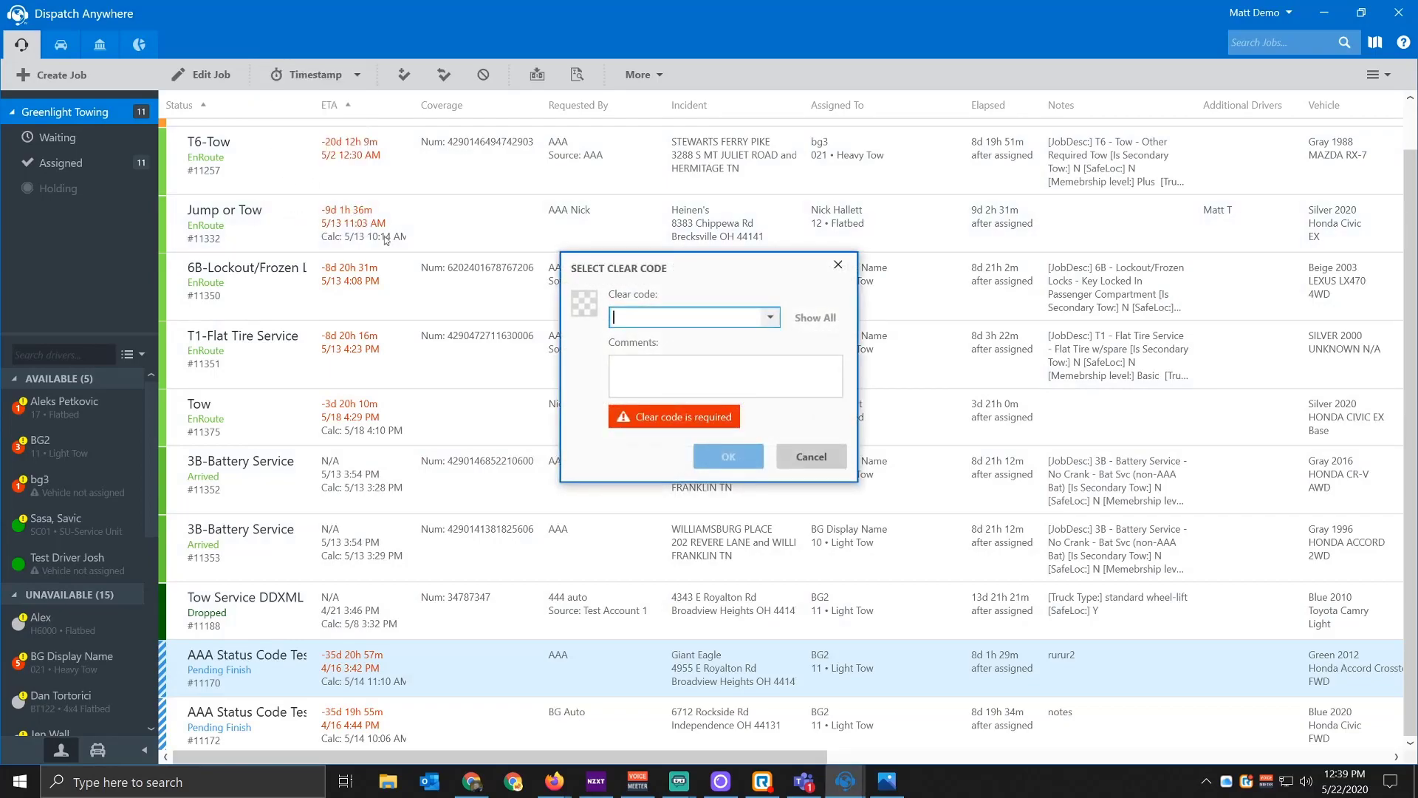
left_click(772, 324)
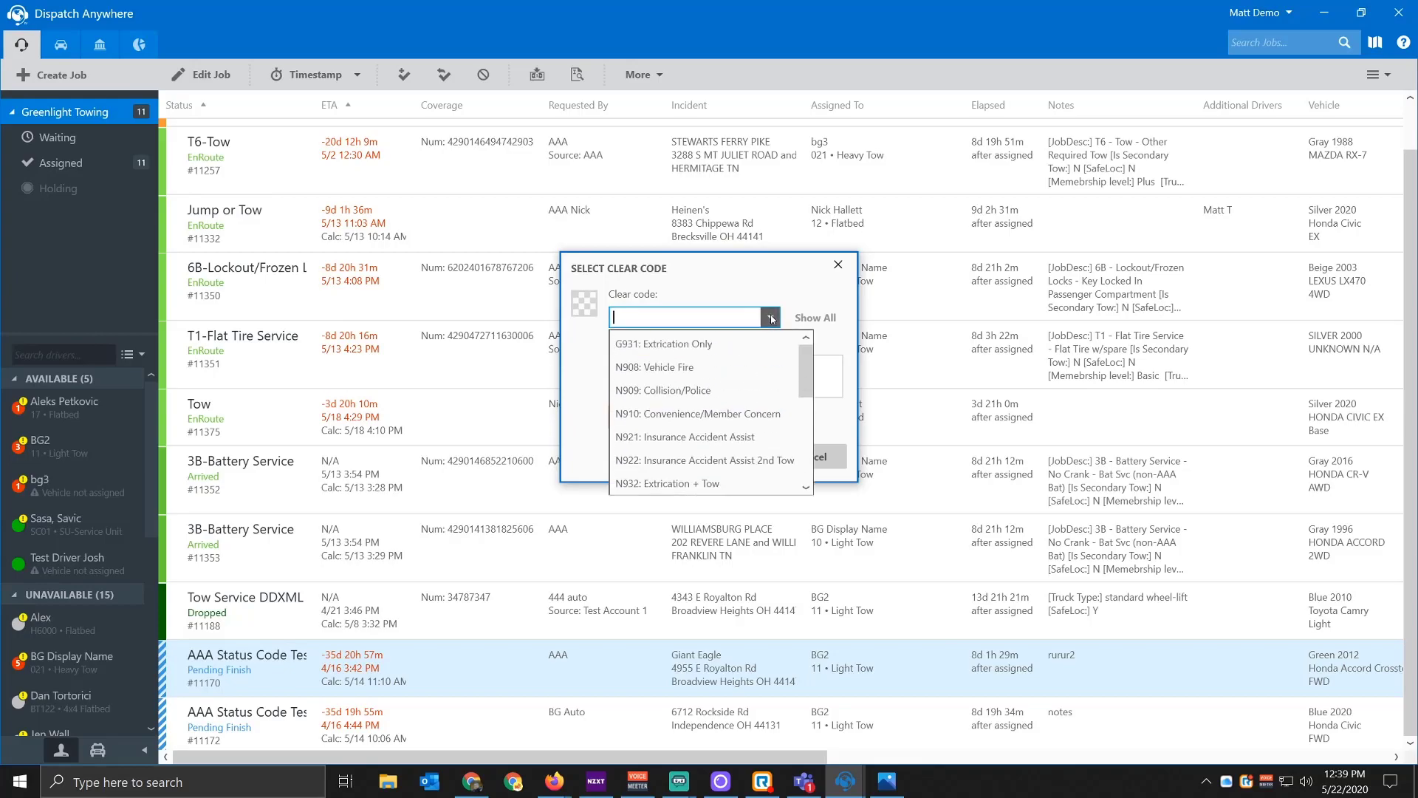
left_click_drag(805, 393, 800, 363)
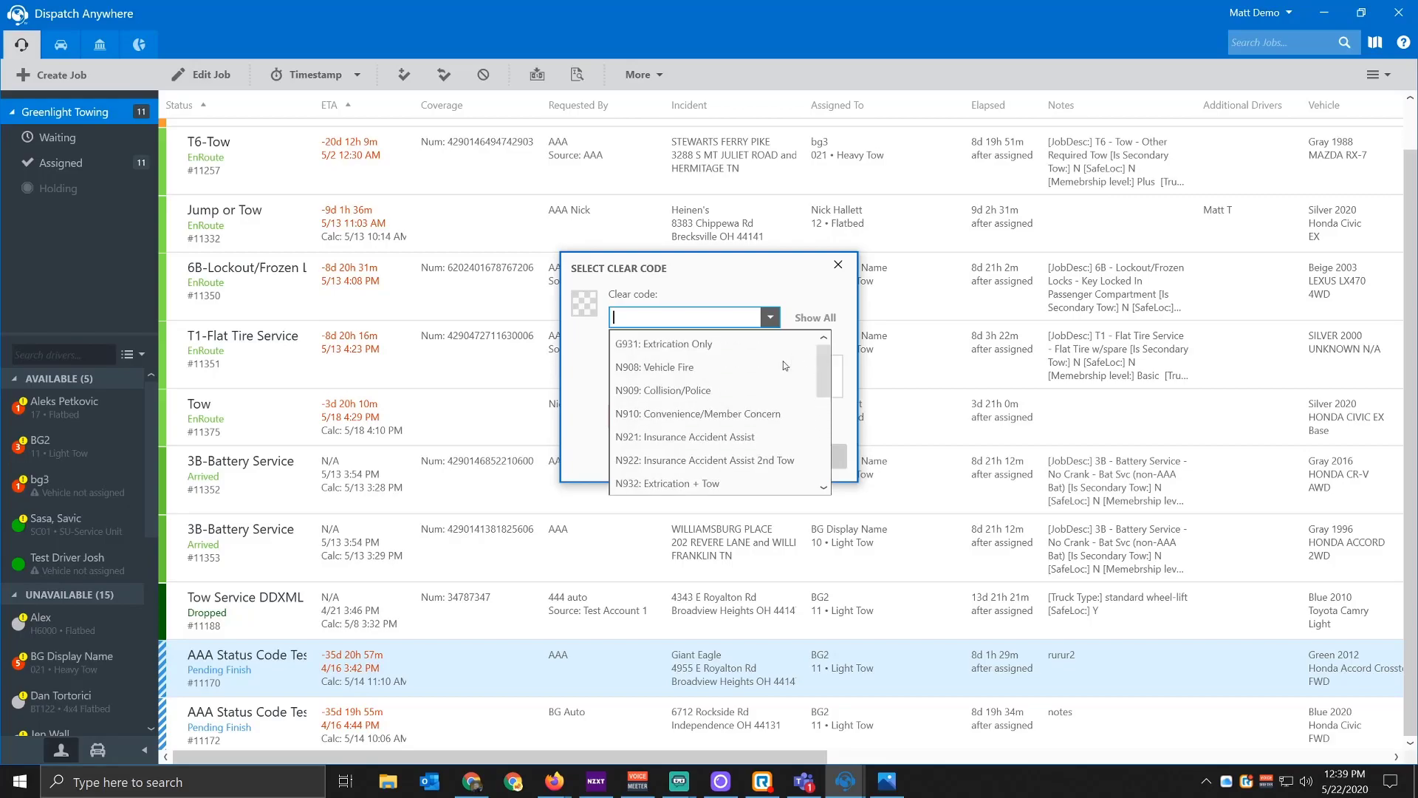
left_click(814, 305)
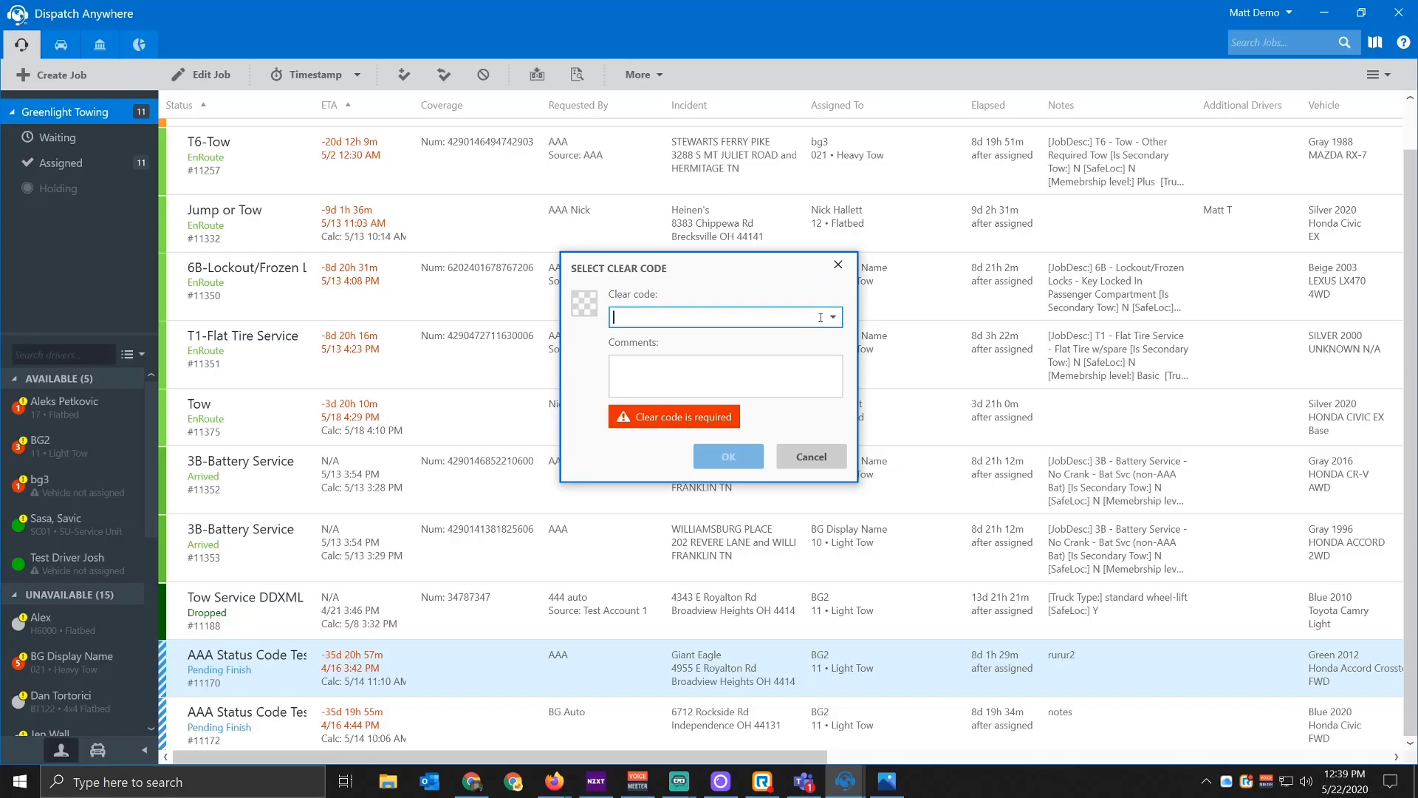
left_click(821, 319)
left_click_drag(842, 347, 860, 405)
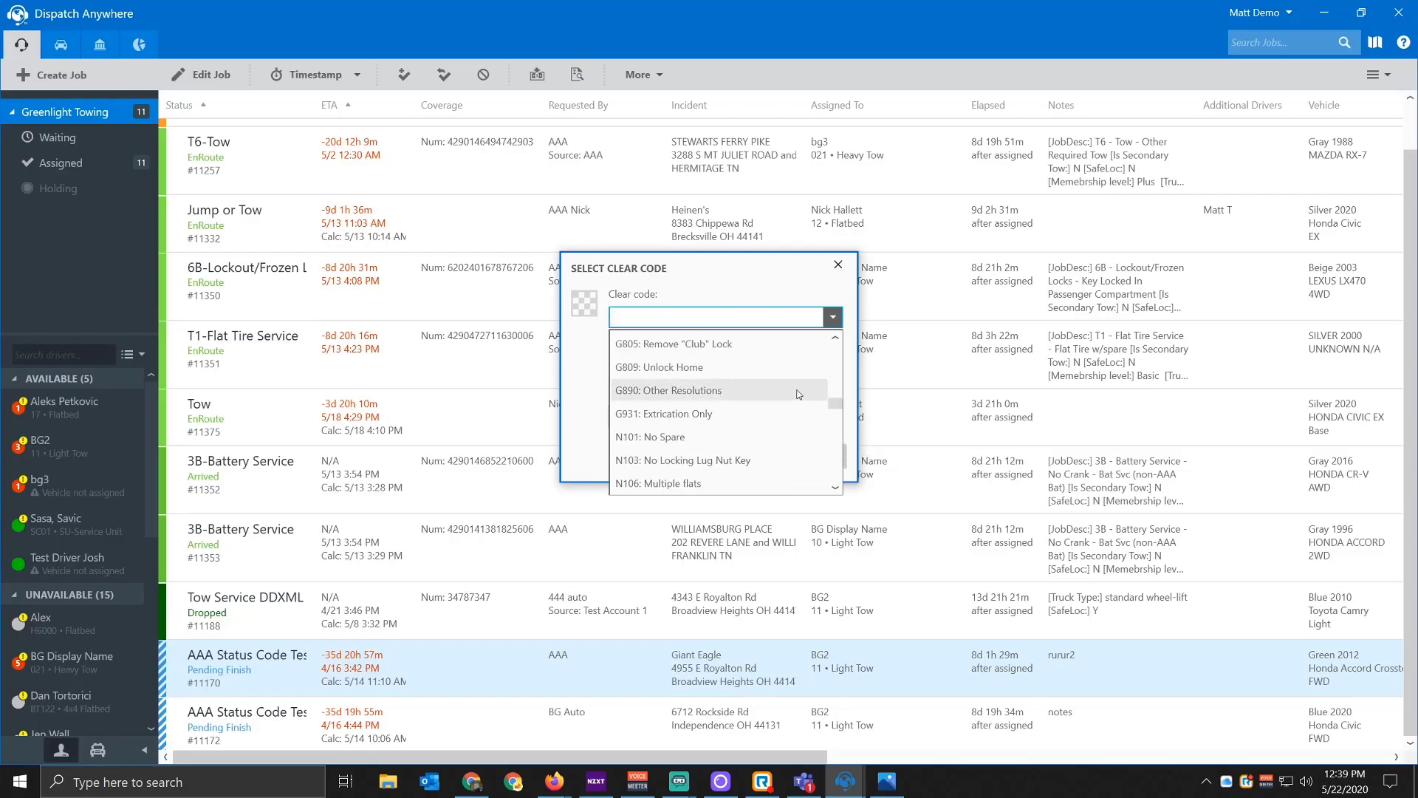
left_click(649, 416)
left_click(634, 380)
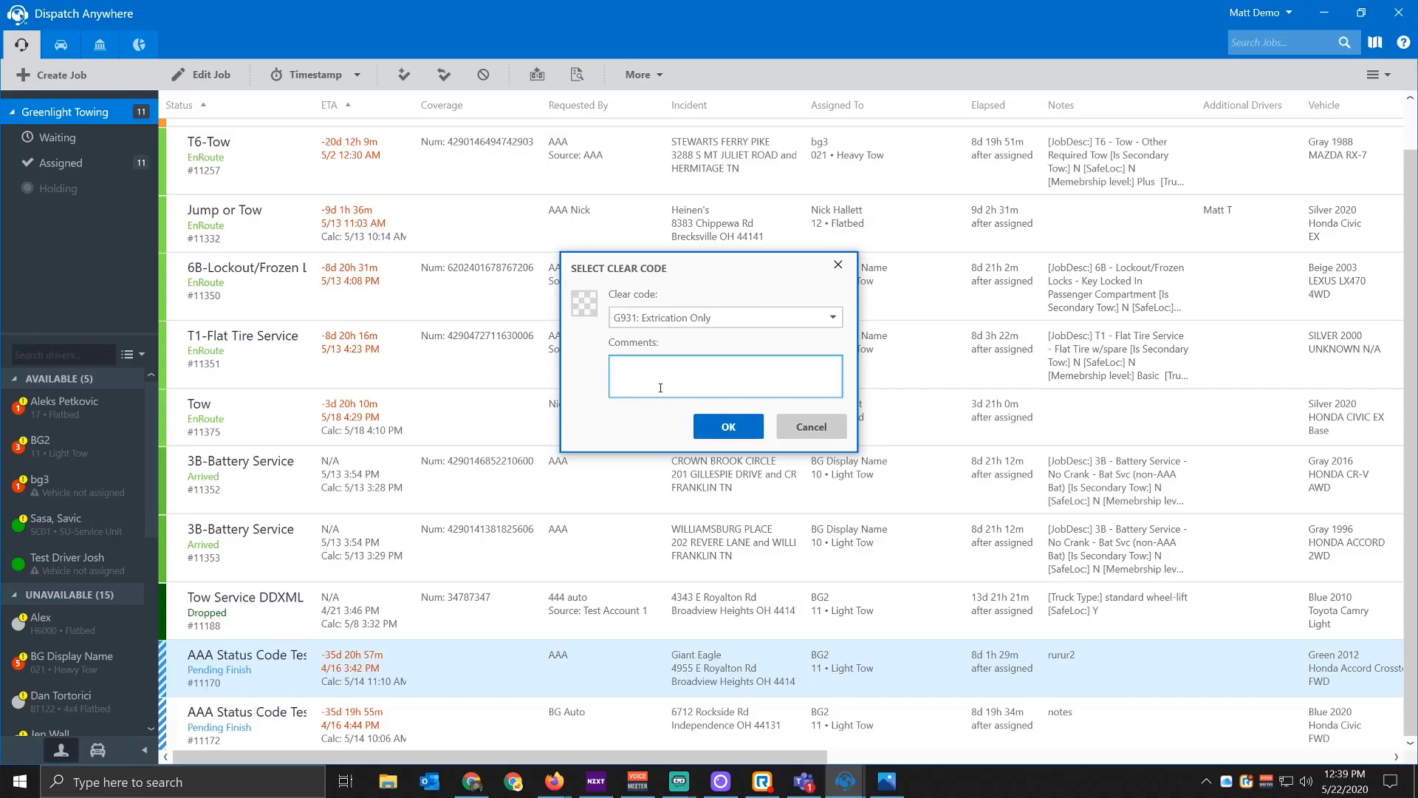
type("Test")
left_click(710, 420)
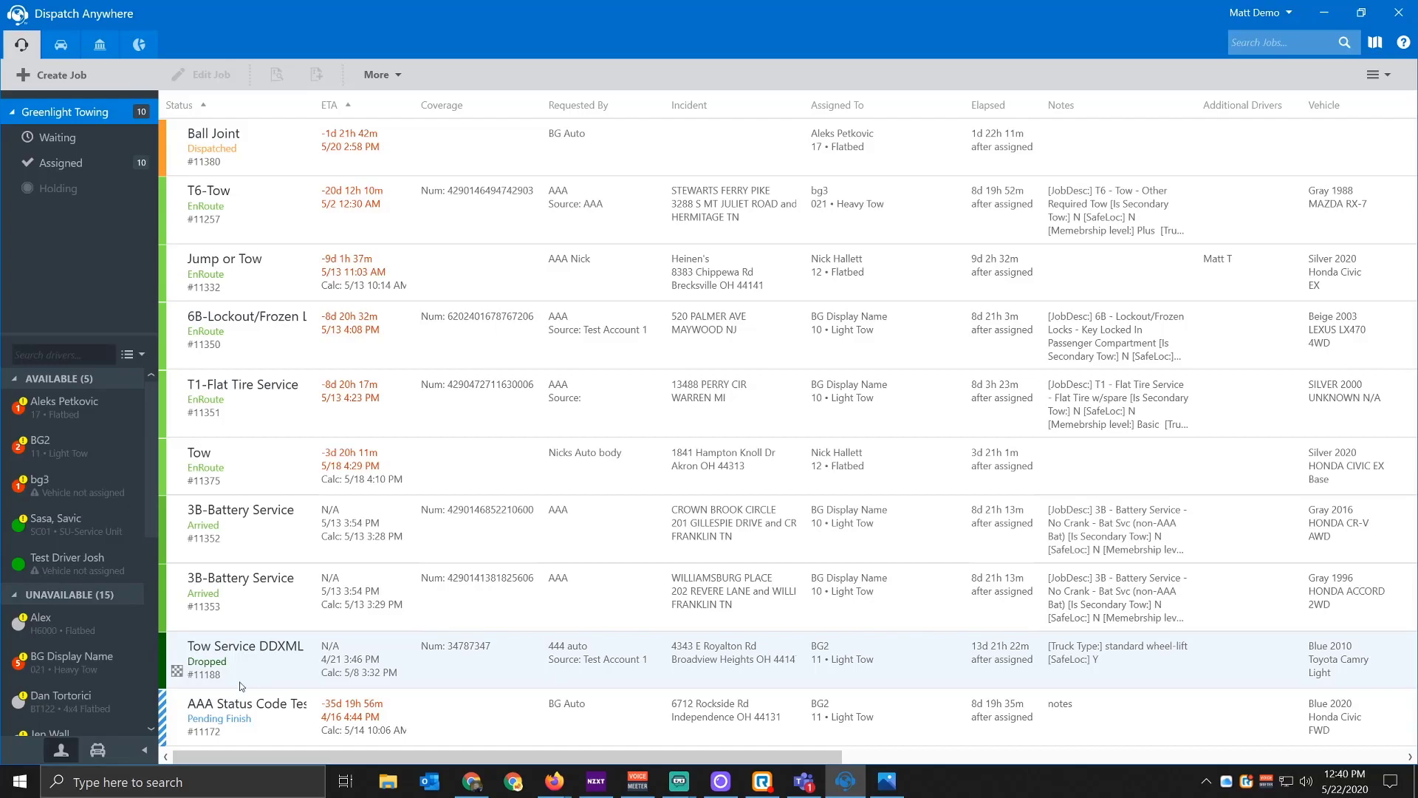
left_click(1244, 46)
left_click(1256, 72)
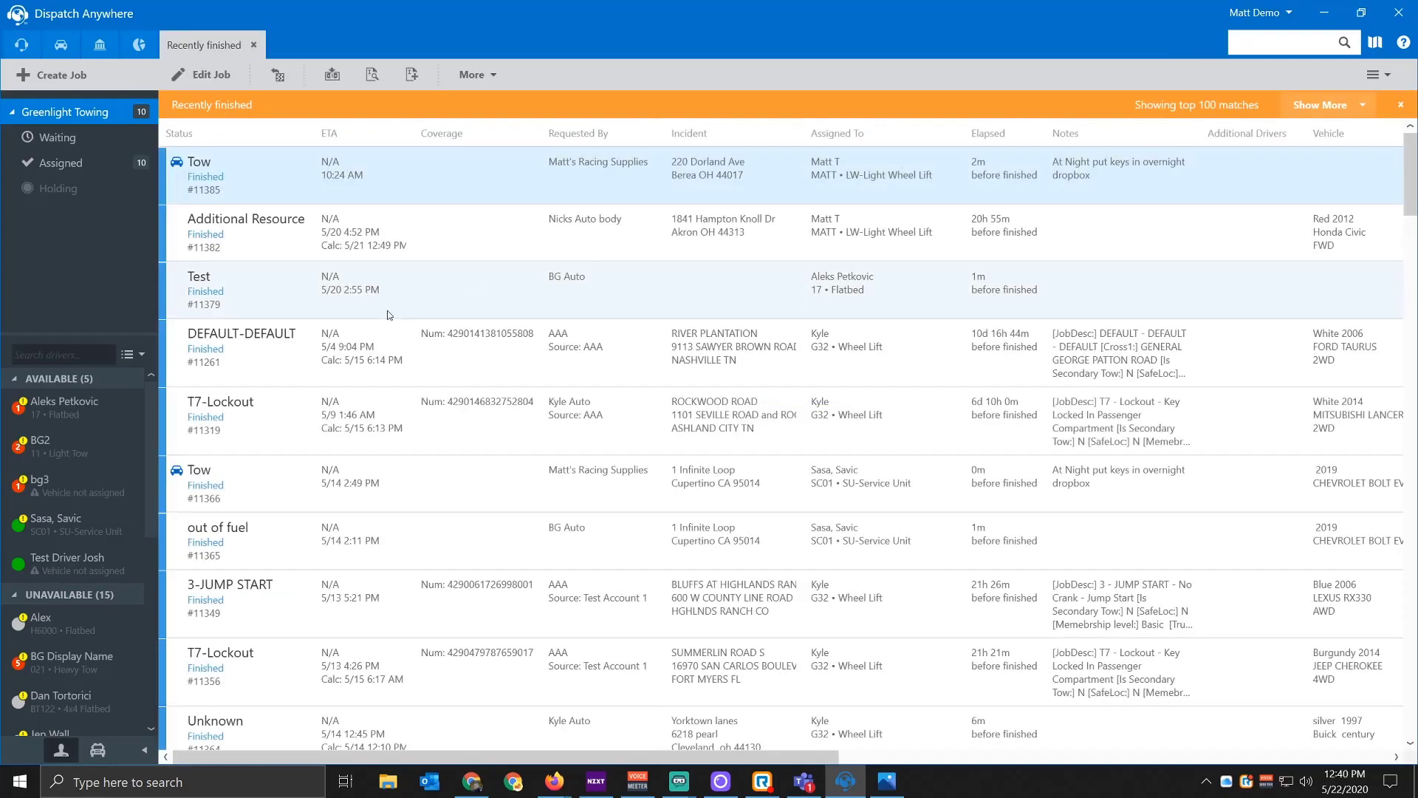
scroll(241, 495, "down", 6)
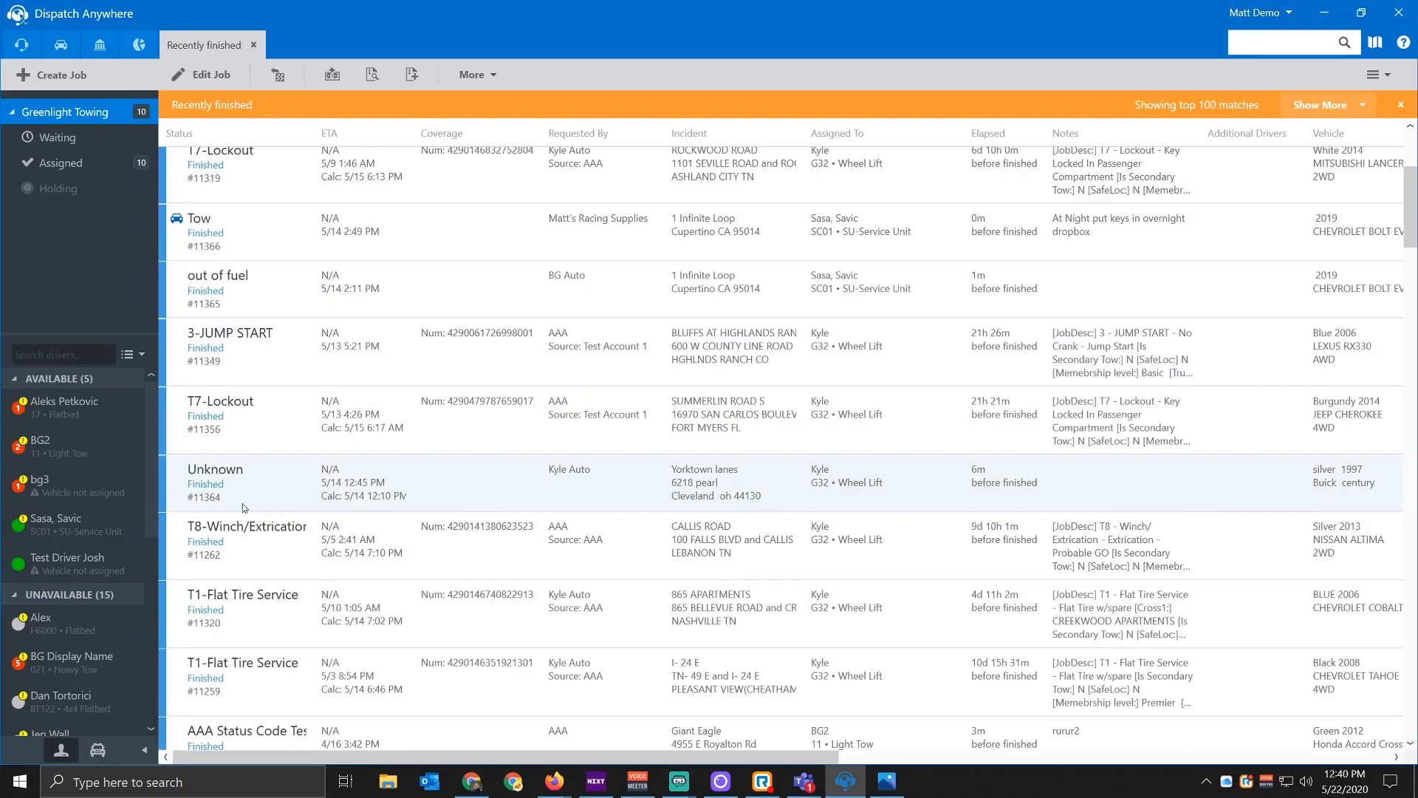
double_click(262, 483)
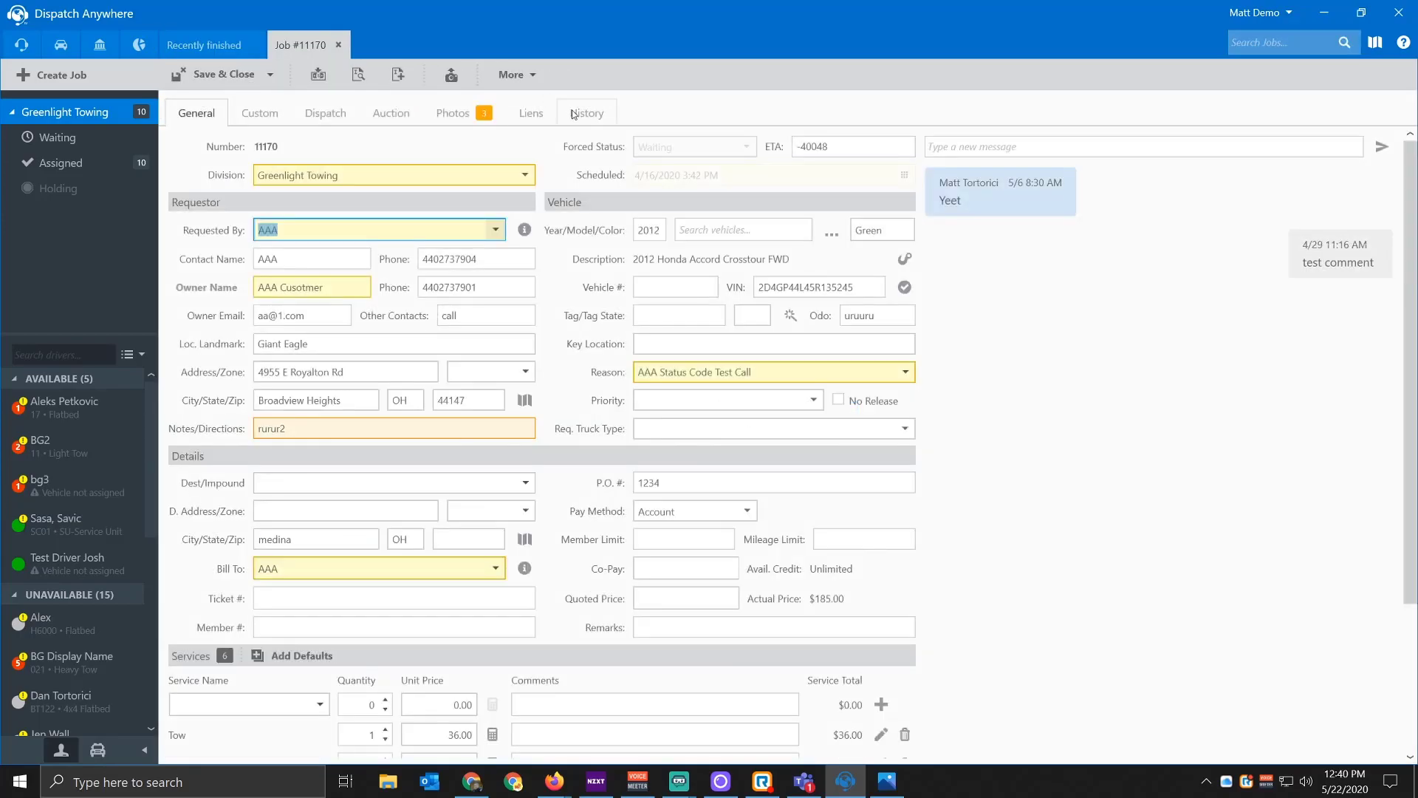
left_click(563, 113)
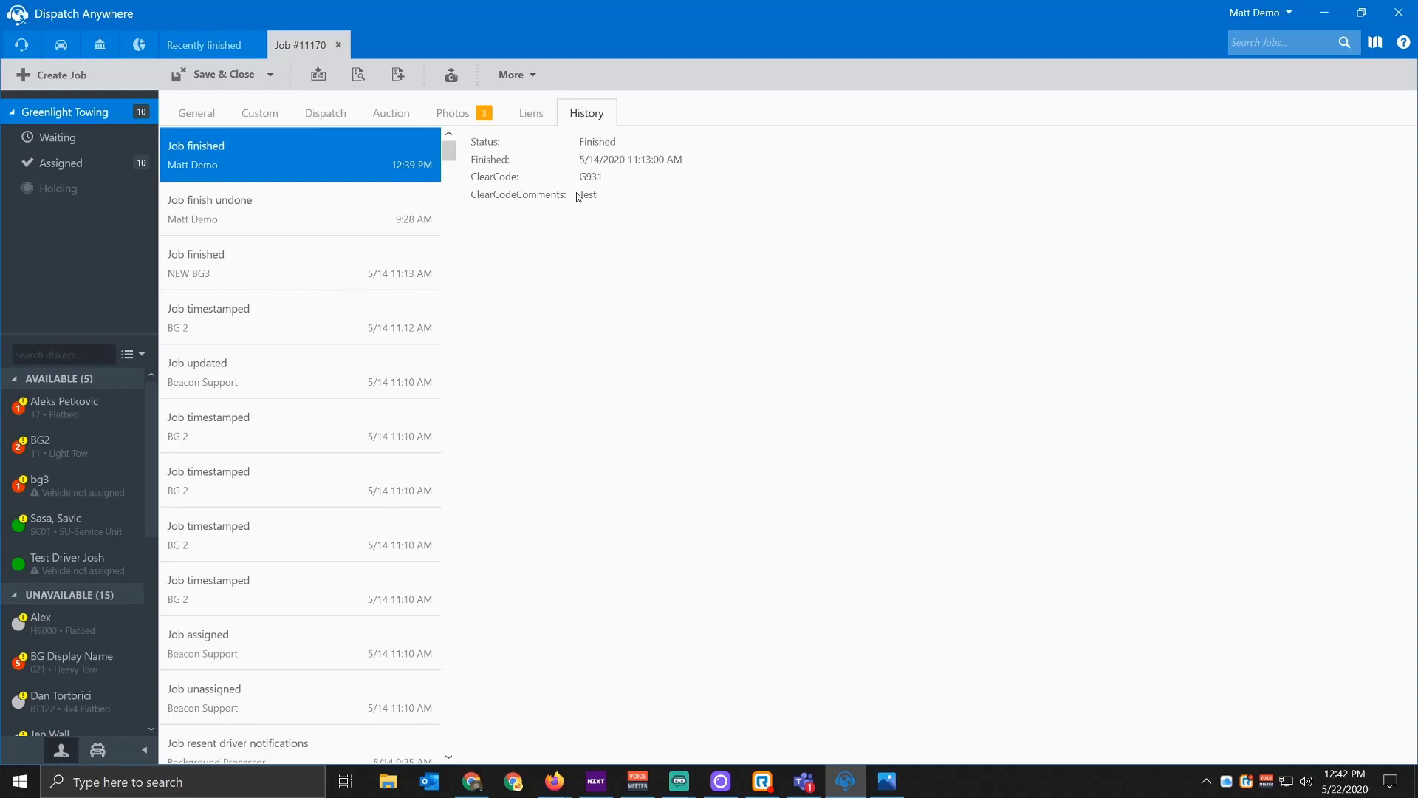
left_click(339, 46)
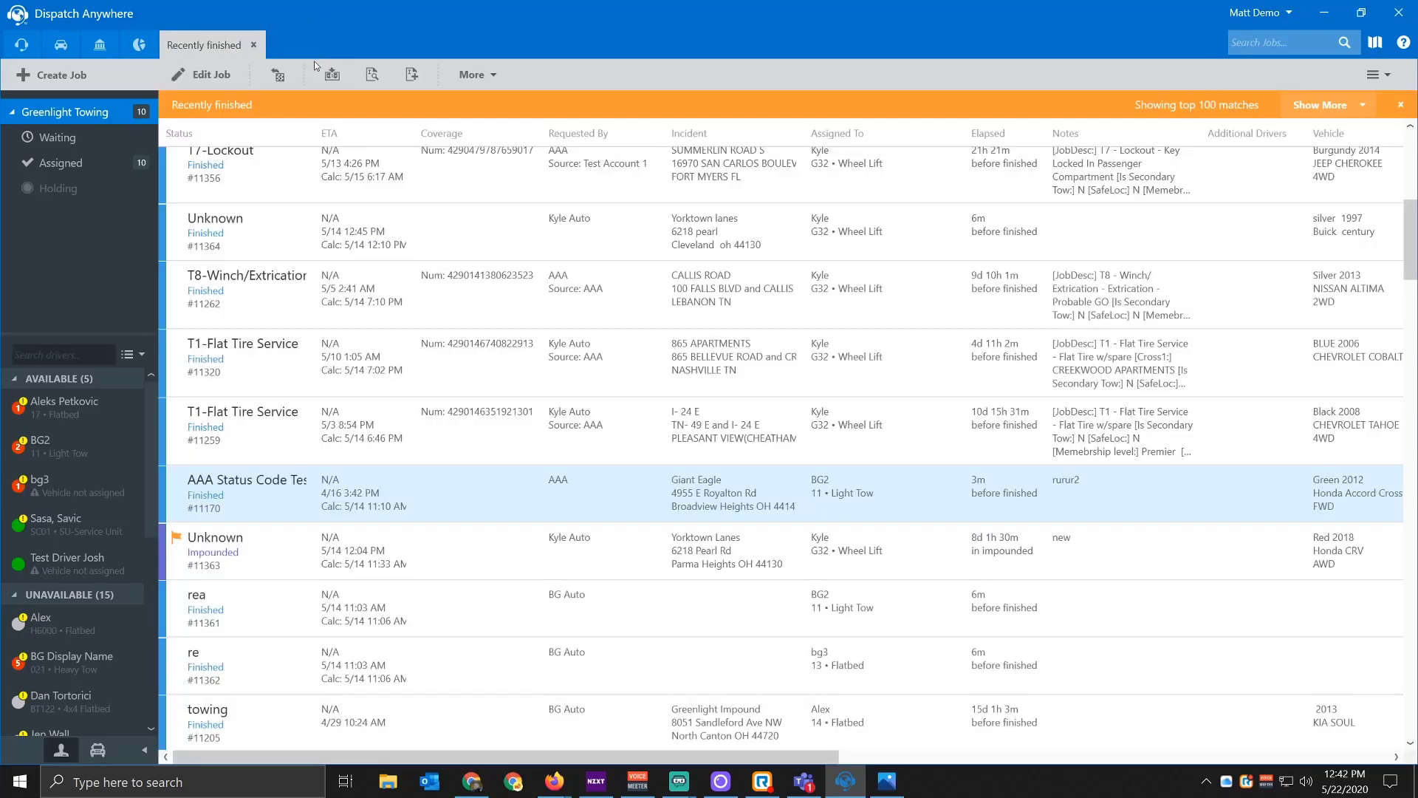
left_click(252, 46)
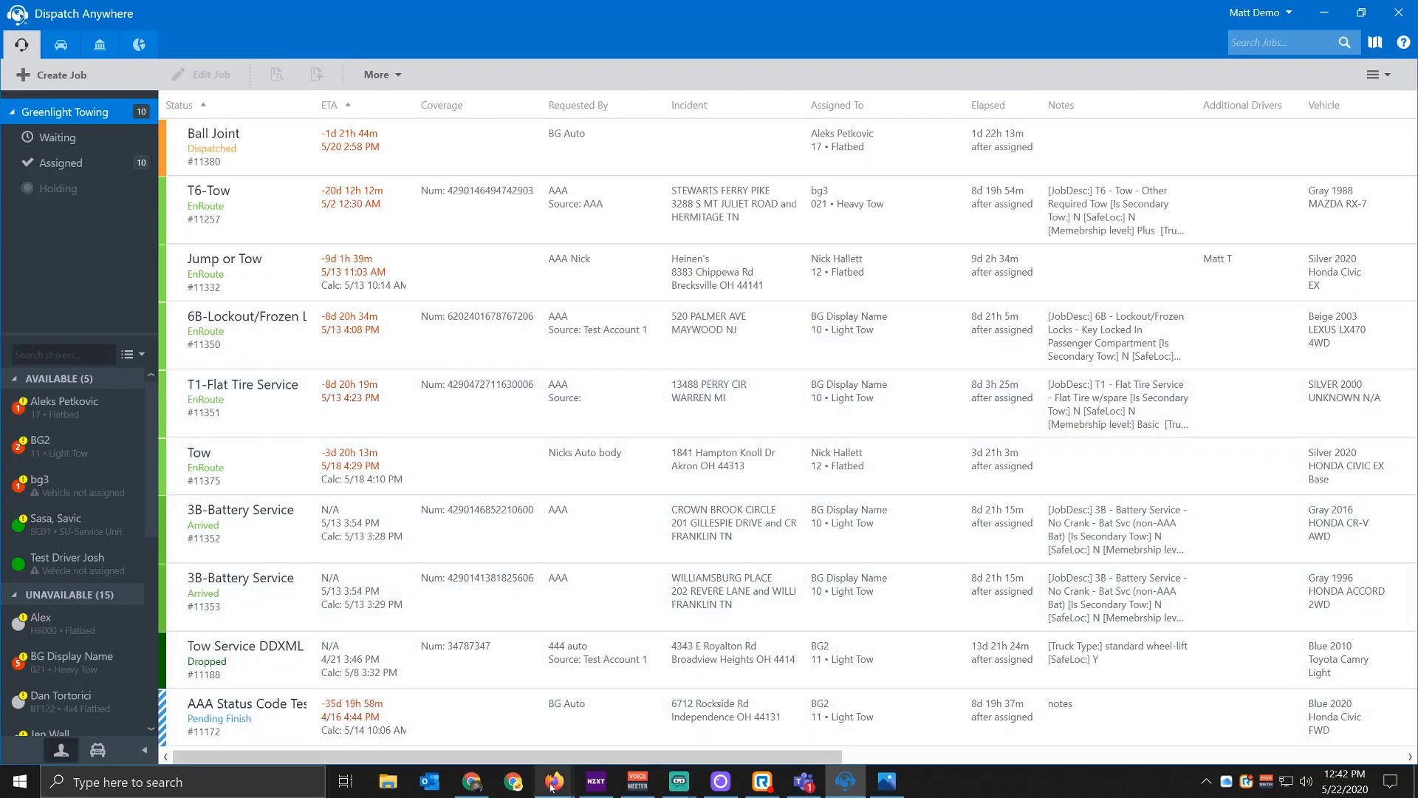
Step: Go to TowMagic's Contractor Accounts list and open the swoop account's edit form
mouse_move(552, 787)
left_click(543, 683)
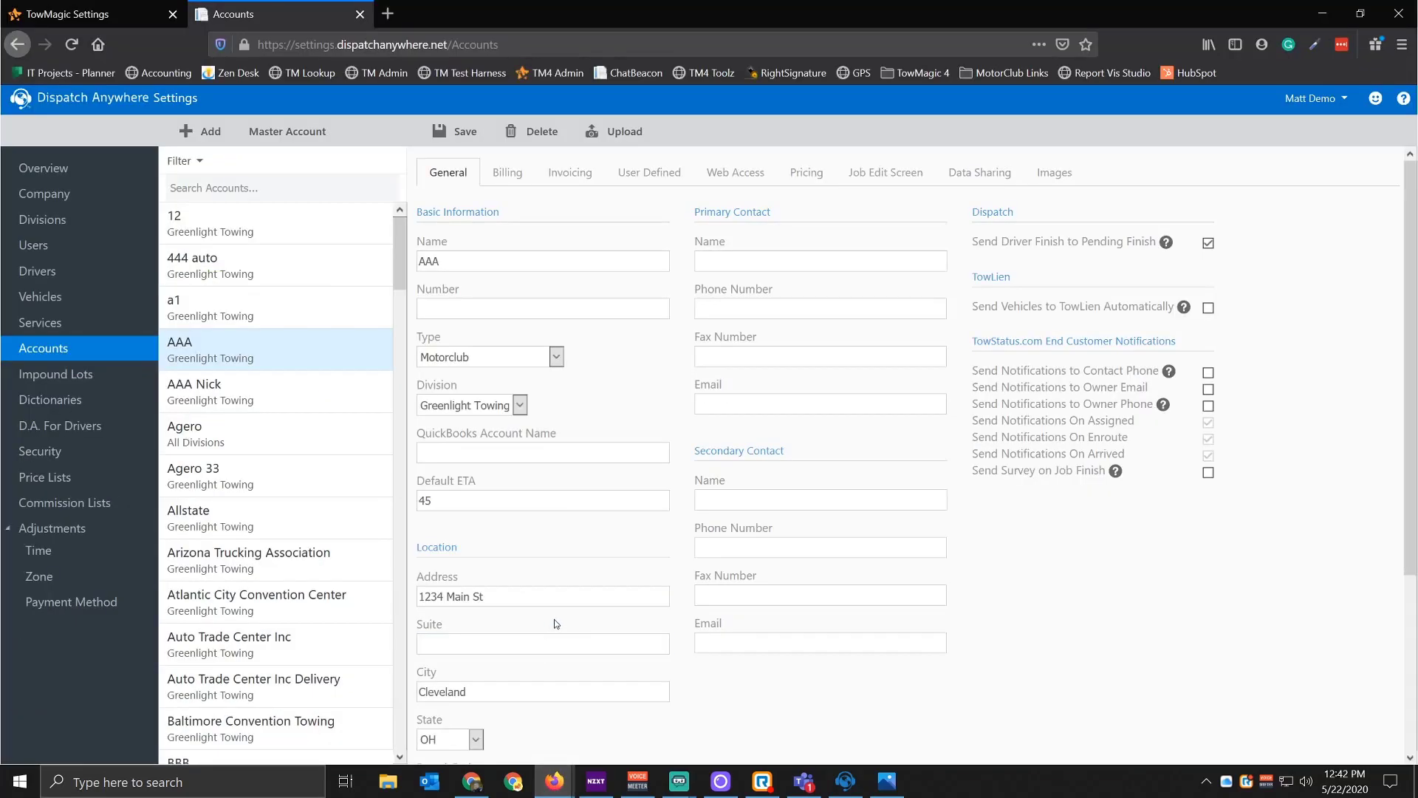
left_click(92, 23)
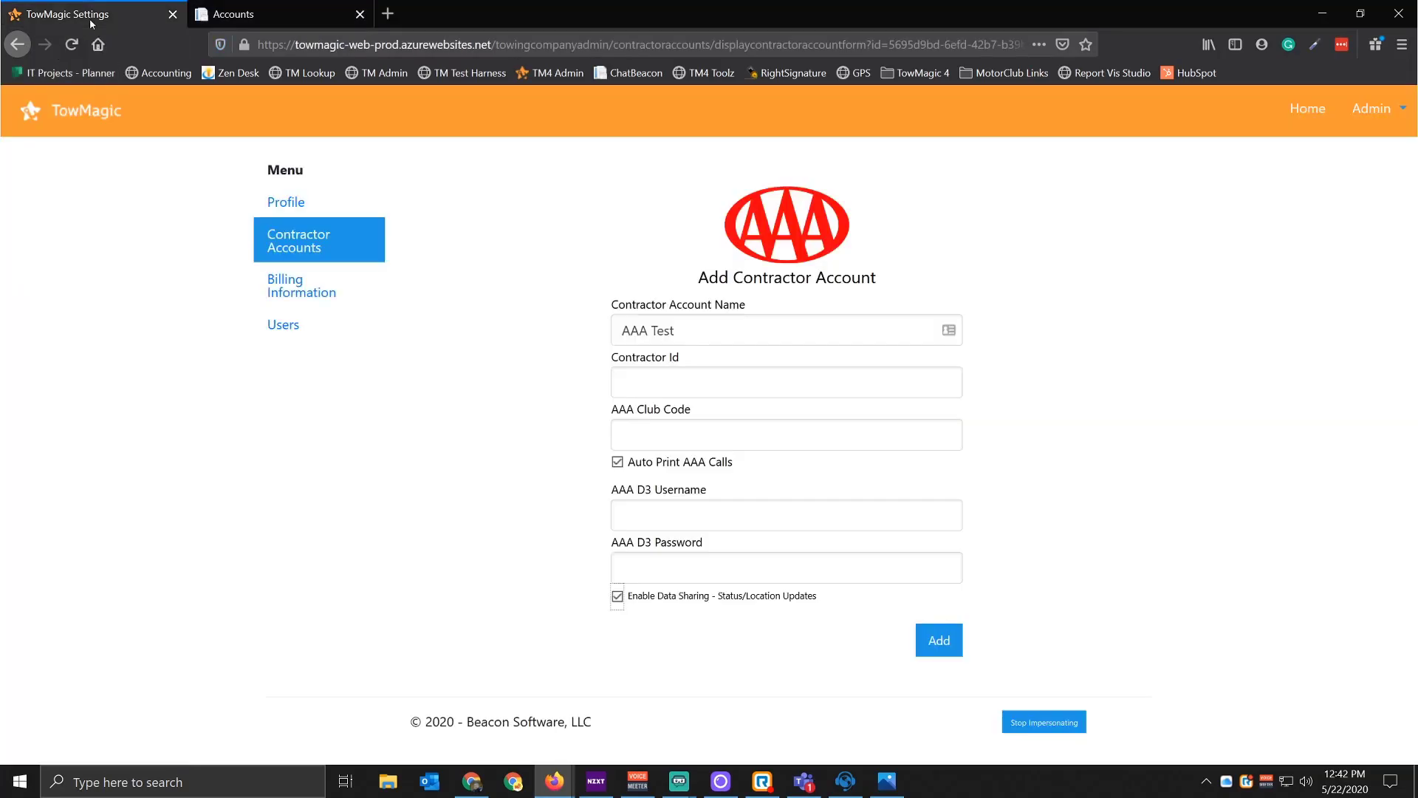
left_click(322, 253)
scroll(413, 292, "down", 5)
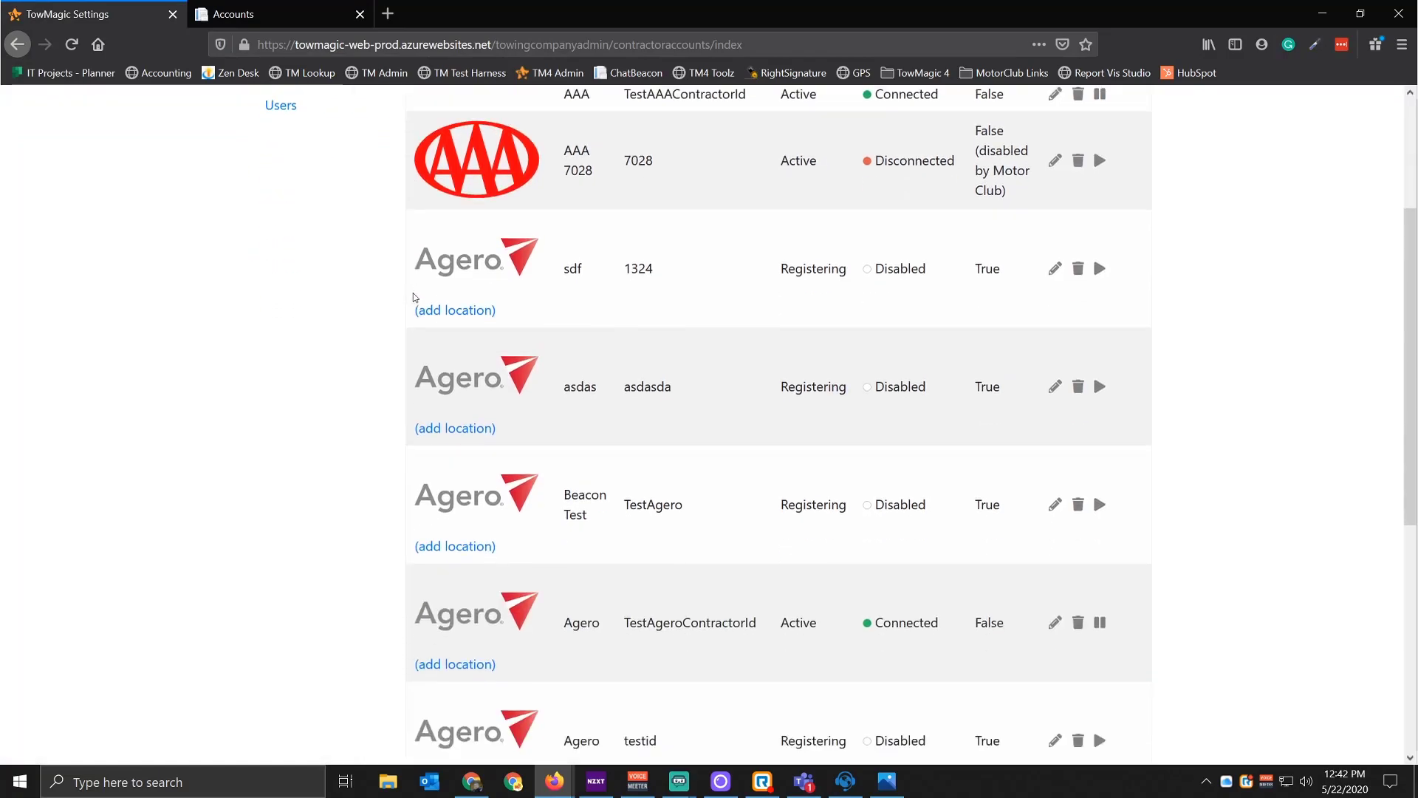
scroll(429, 293, "down", 4)
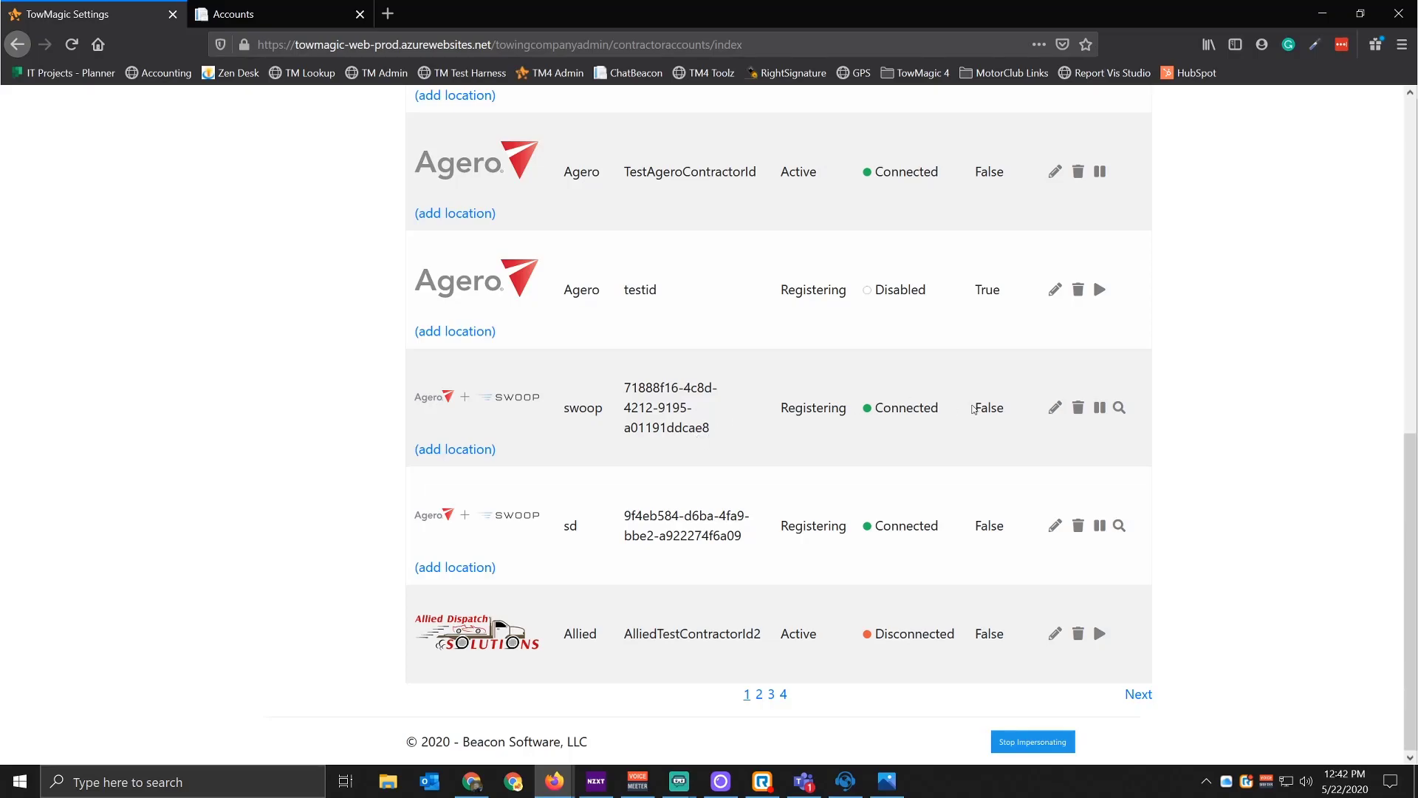
left_click(1051, 415)
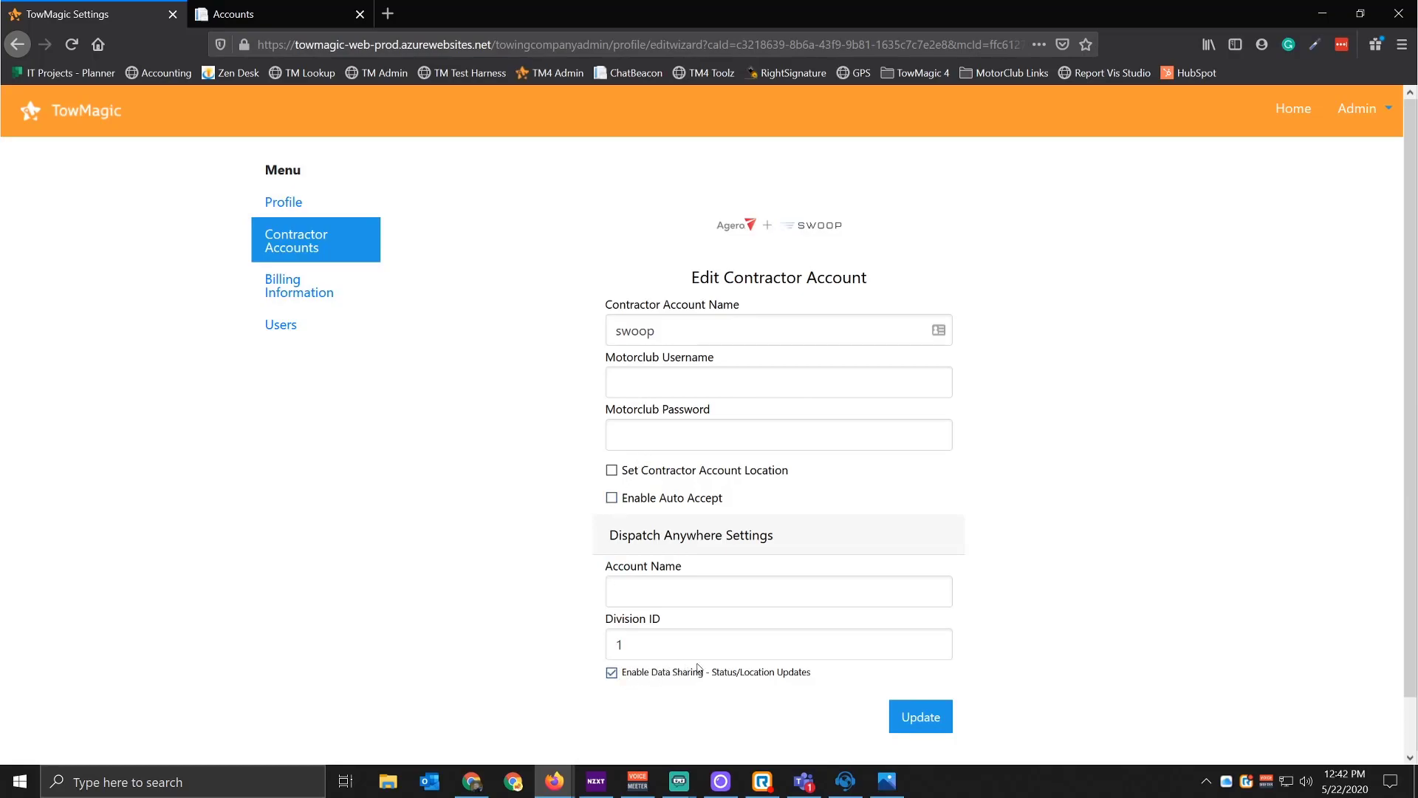
left_click(308, 246)
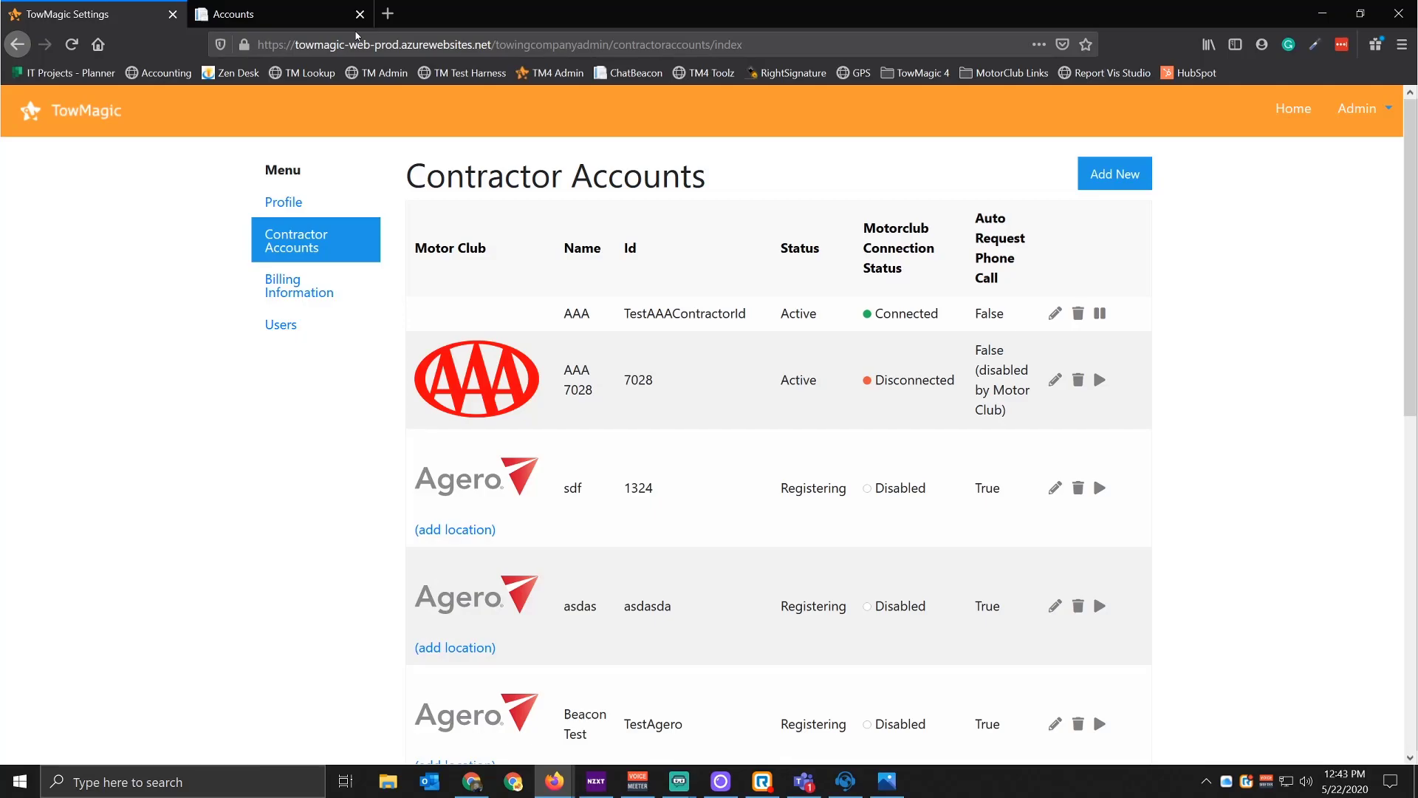
Step: Reopen the swoop account editor, check its Motorclub Username and Password, and return to the list
scroll(909, 469, "down", 7)
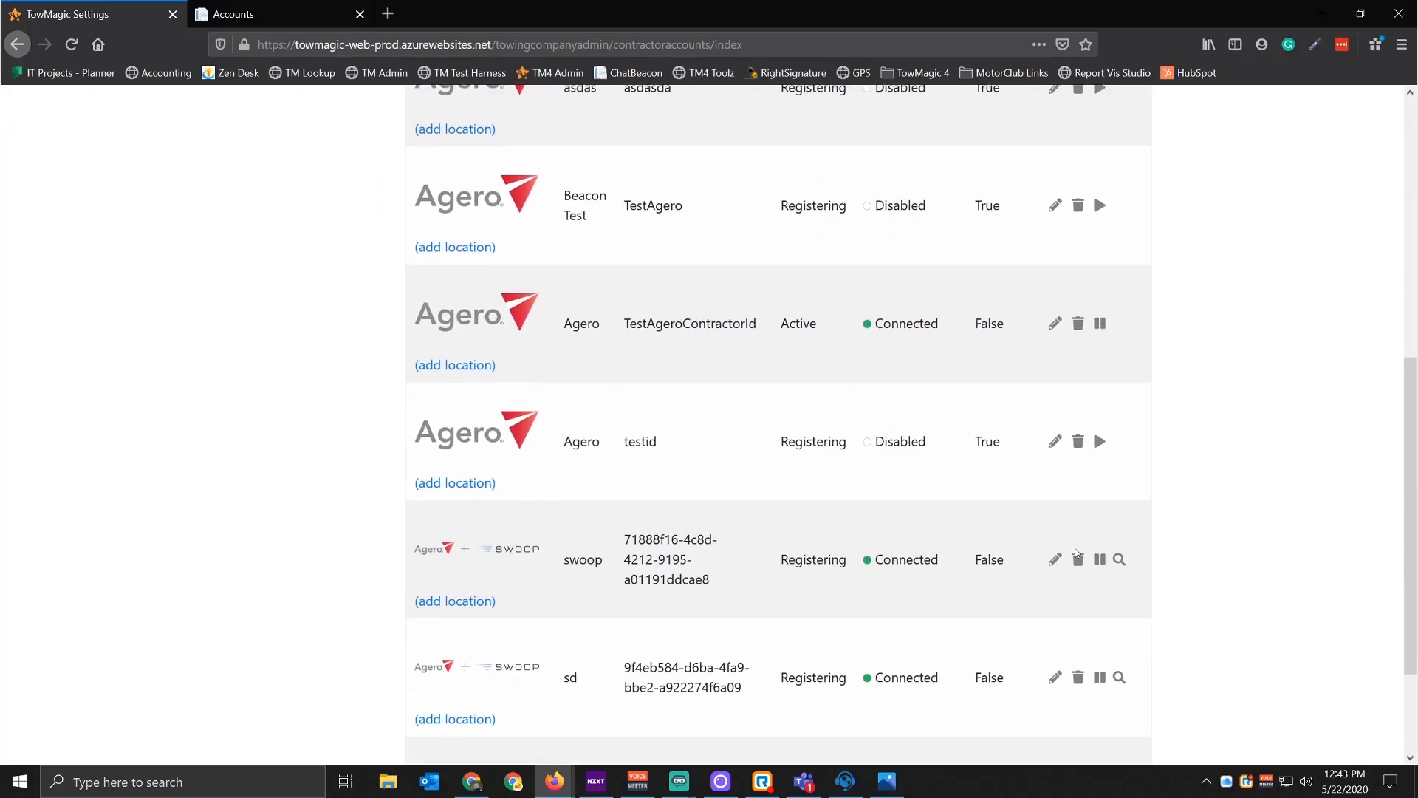
left_click(1056, 559)
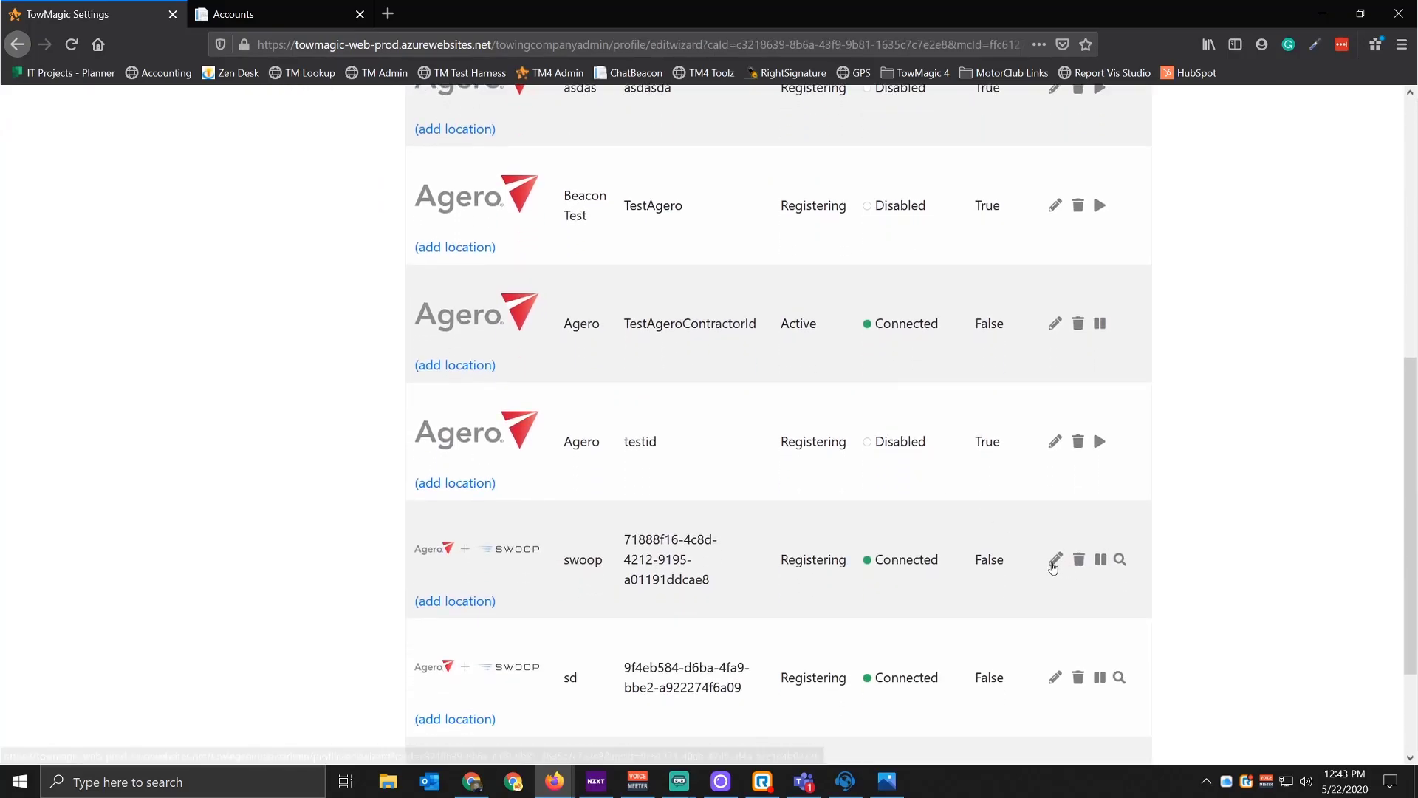
left_click(681, 392)
left_click(675, 434)
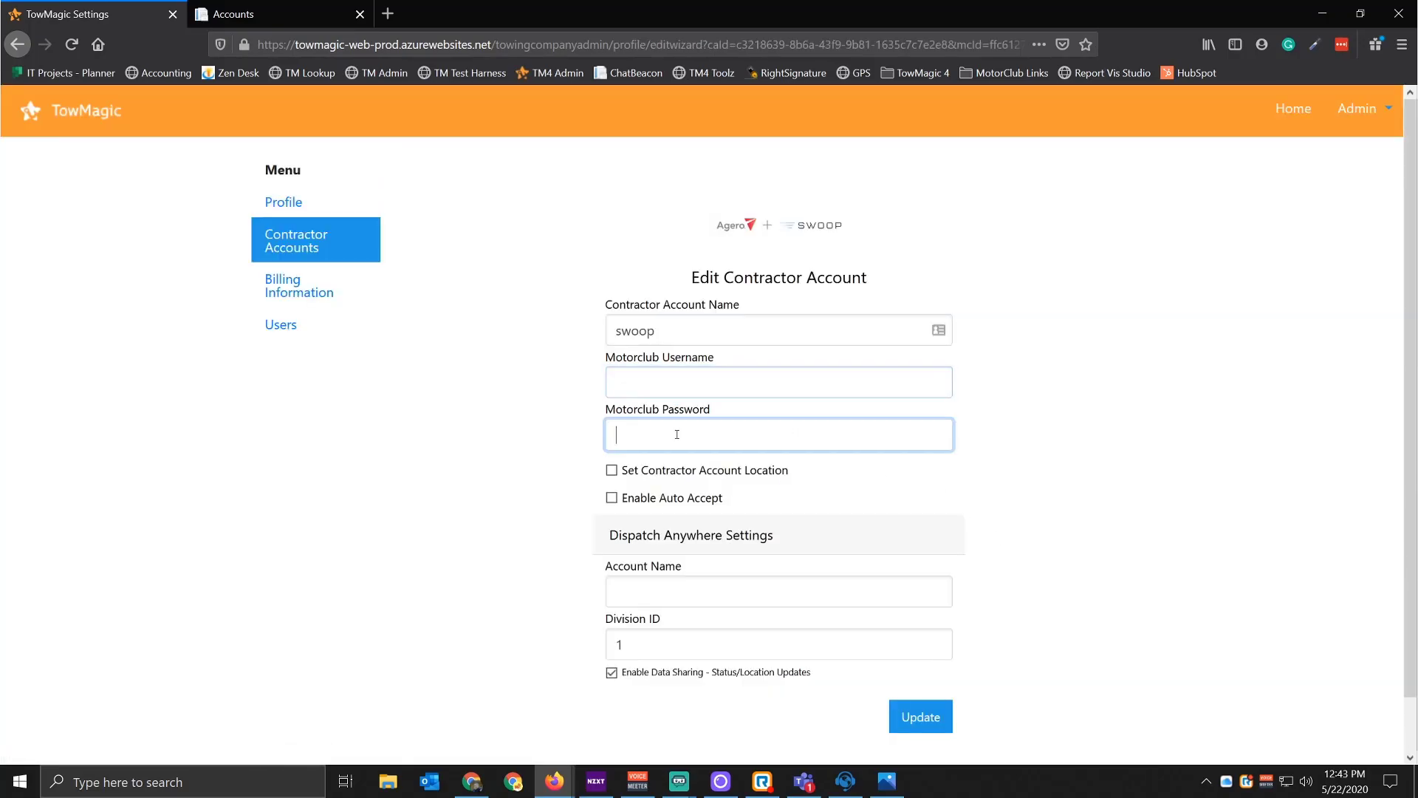
left_click(679, 395)
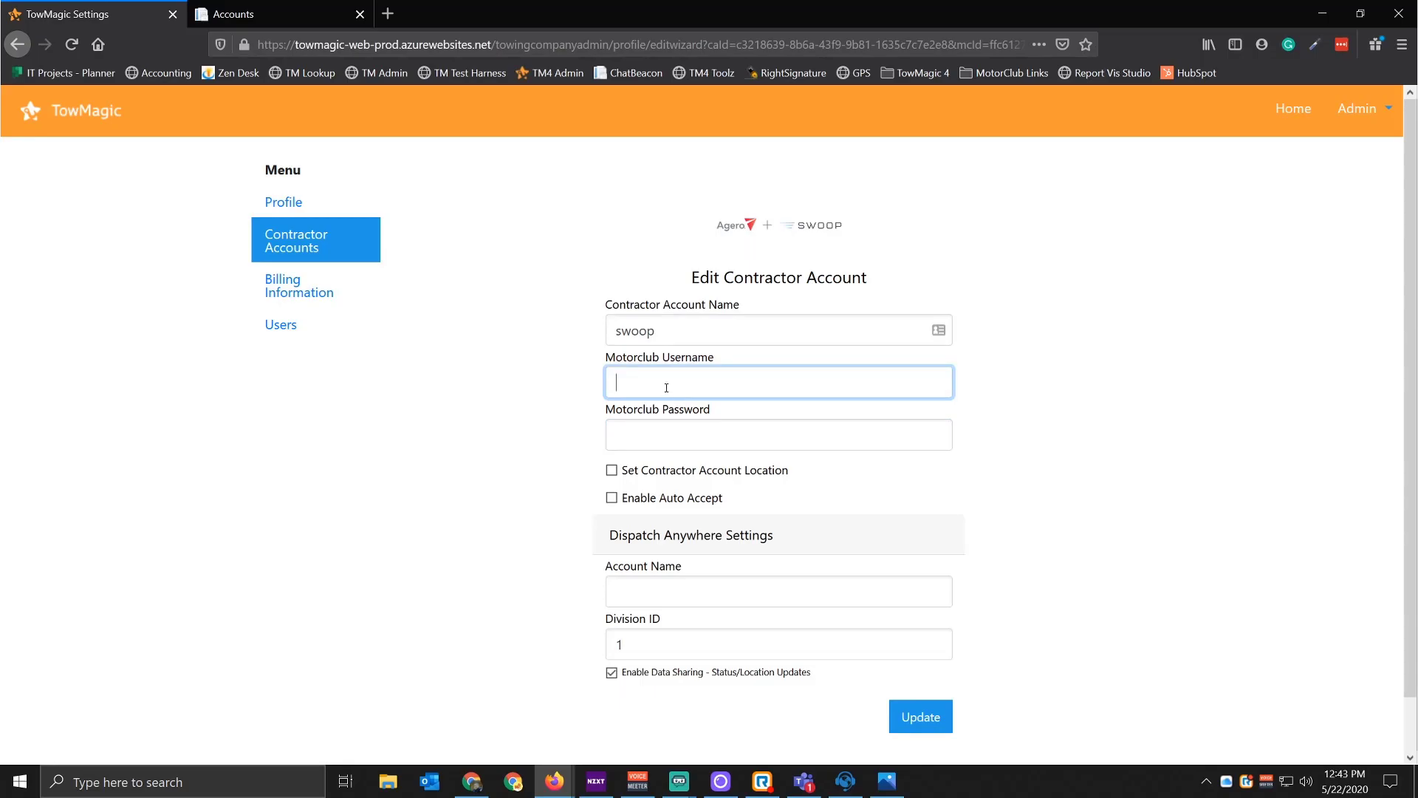
left_click(305, 245)
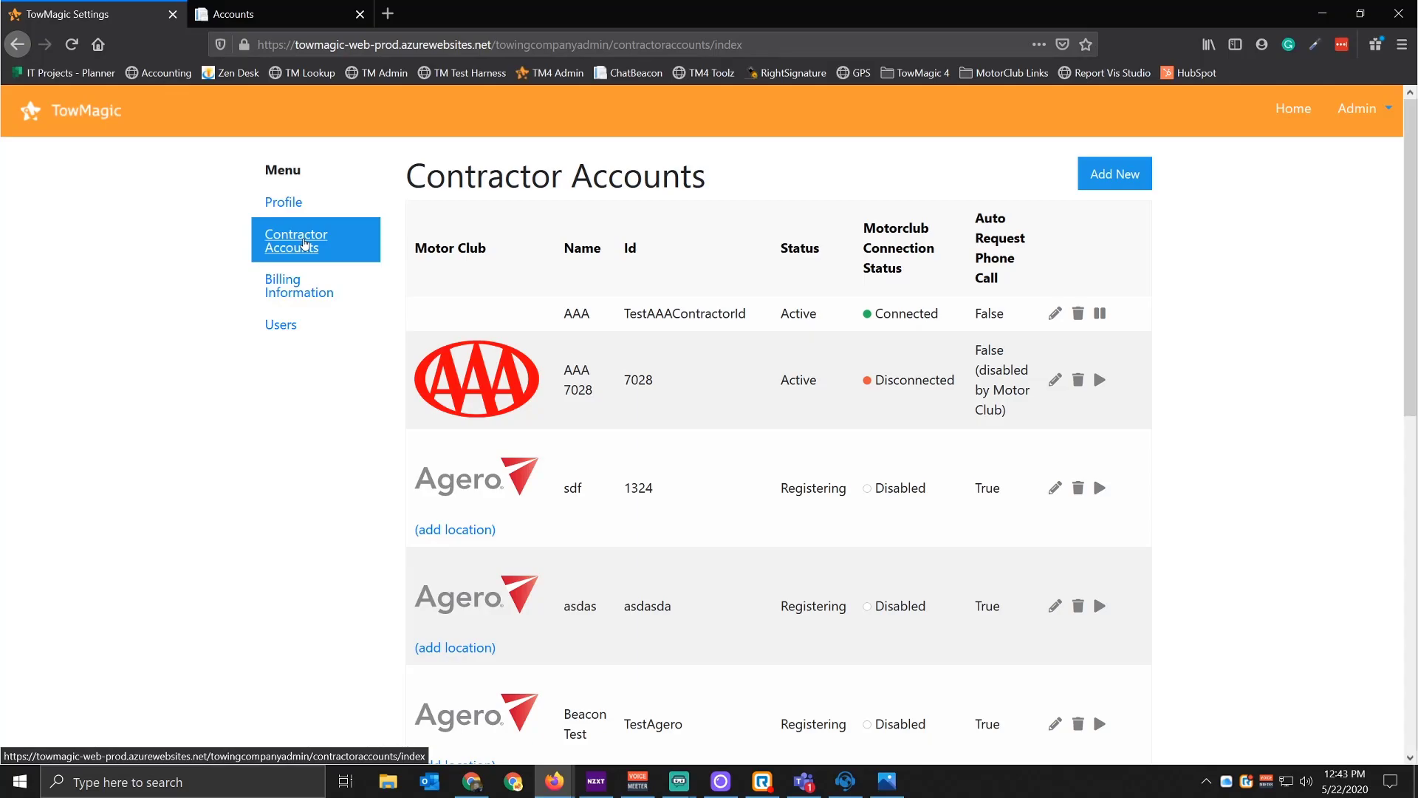
Step: Scroll down the Contractor Accounts list to reveal the Active, Connected Agero account TestAgeroContractorId
scroll(552, 309, "down", 6)
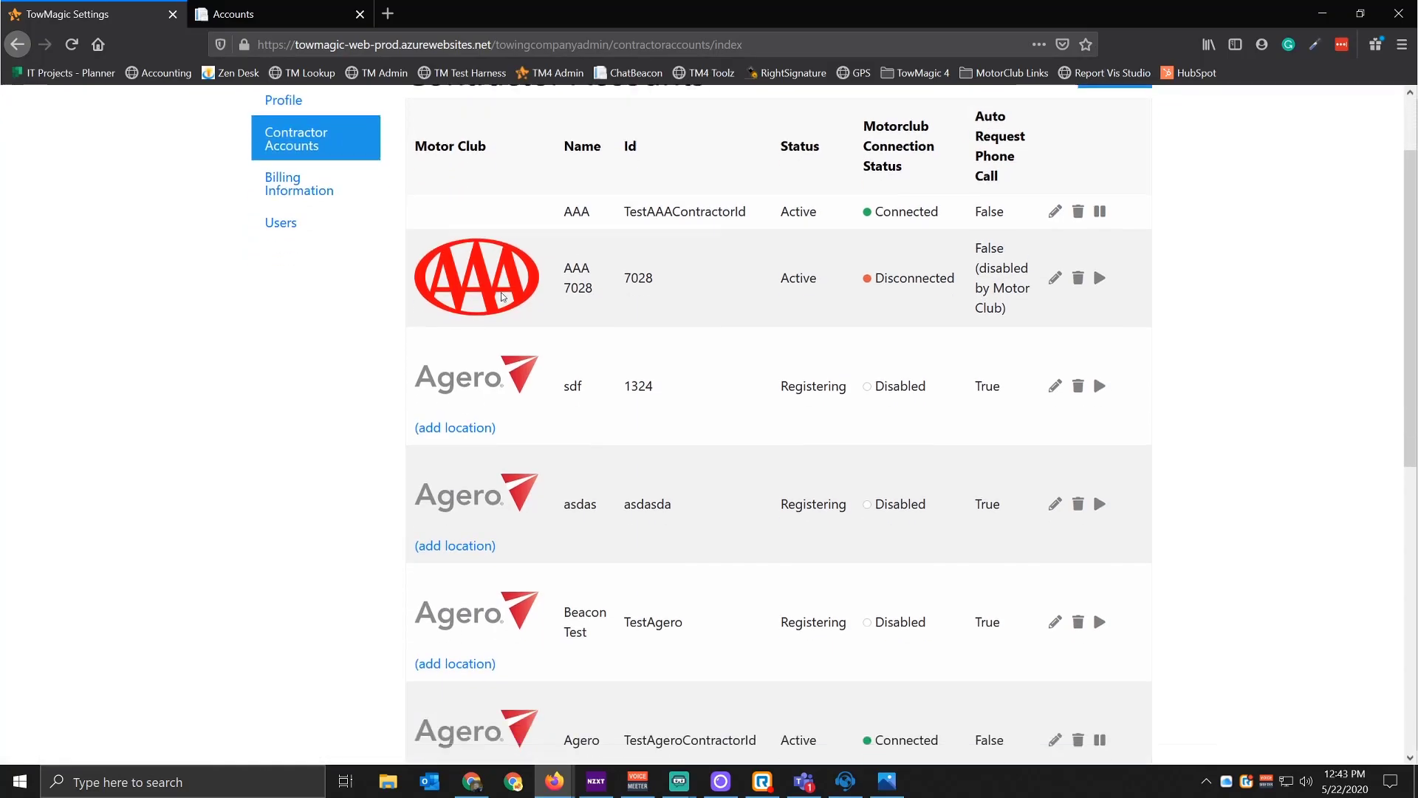